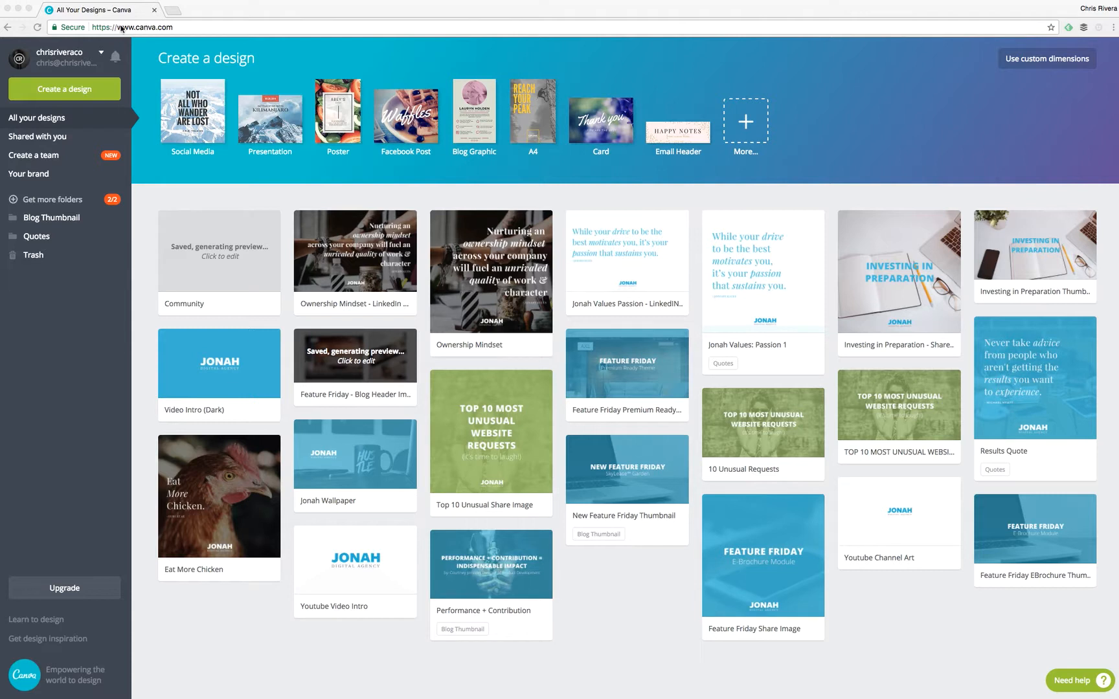
Open Canva's Create a design page and browse design types like Social Media, Presentation and Poster.
click(123, 29)
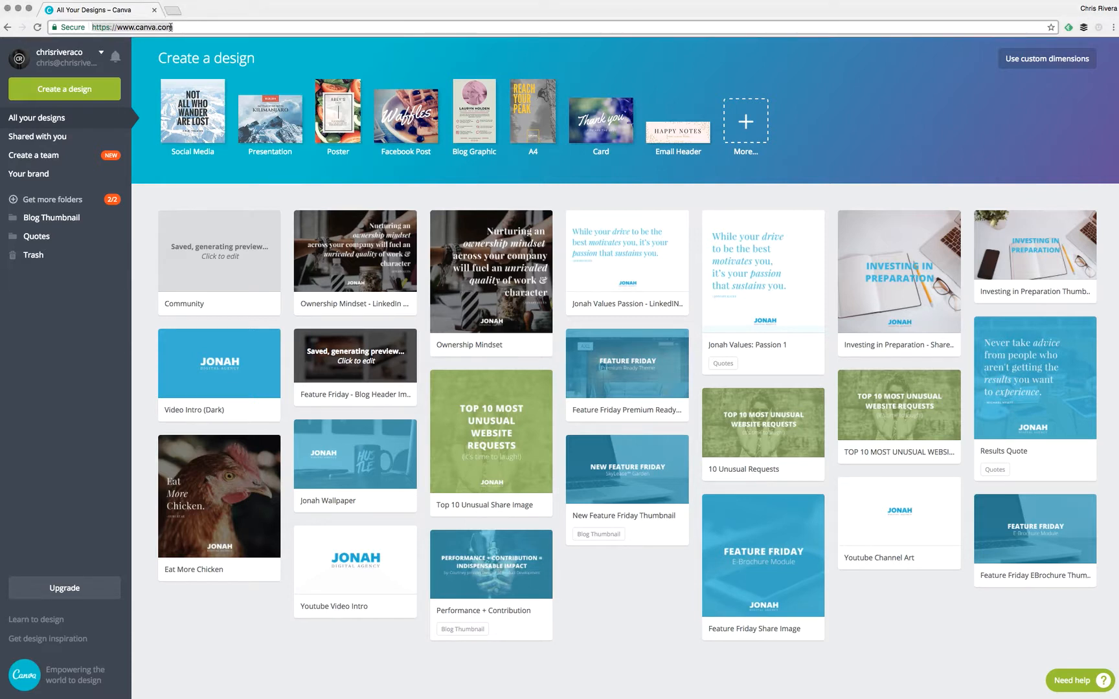
click(180, 27)
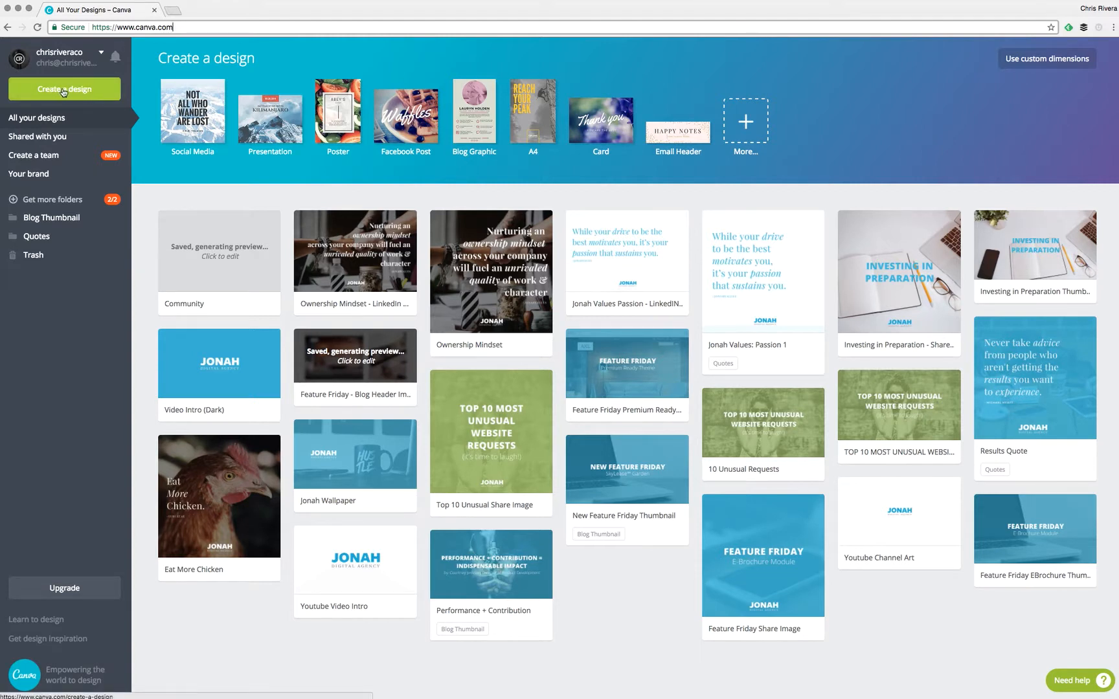
click(56, 90)
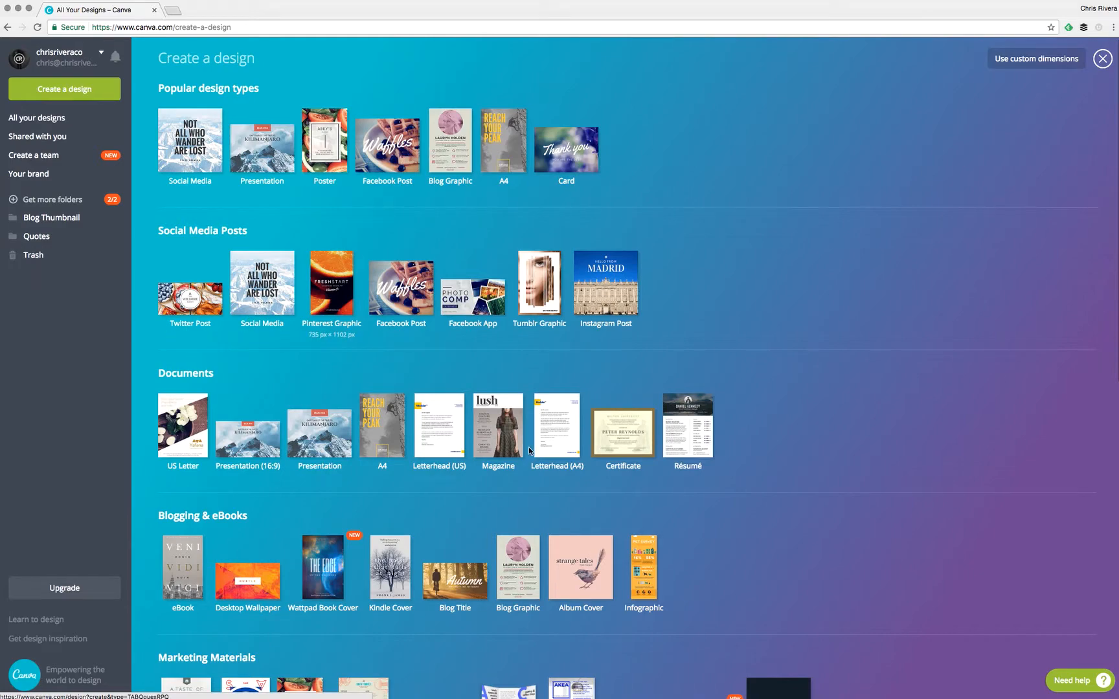
scroll(555, 485, down, 8)
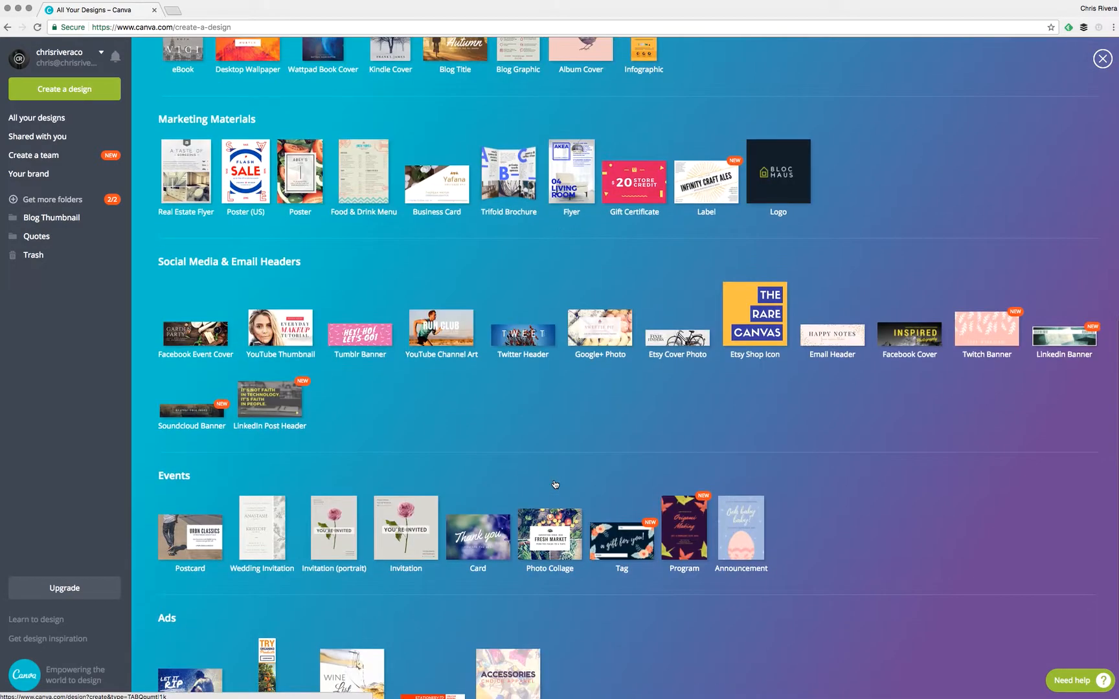
scroll(555, 484, down, 2)
scroll(555, 485, up, 8)
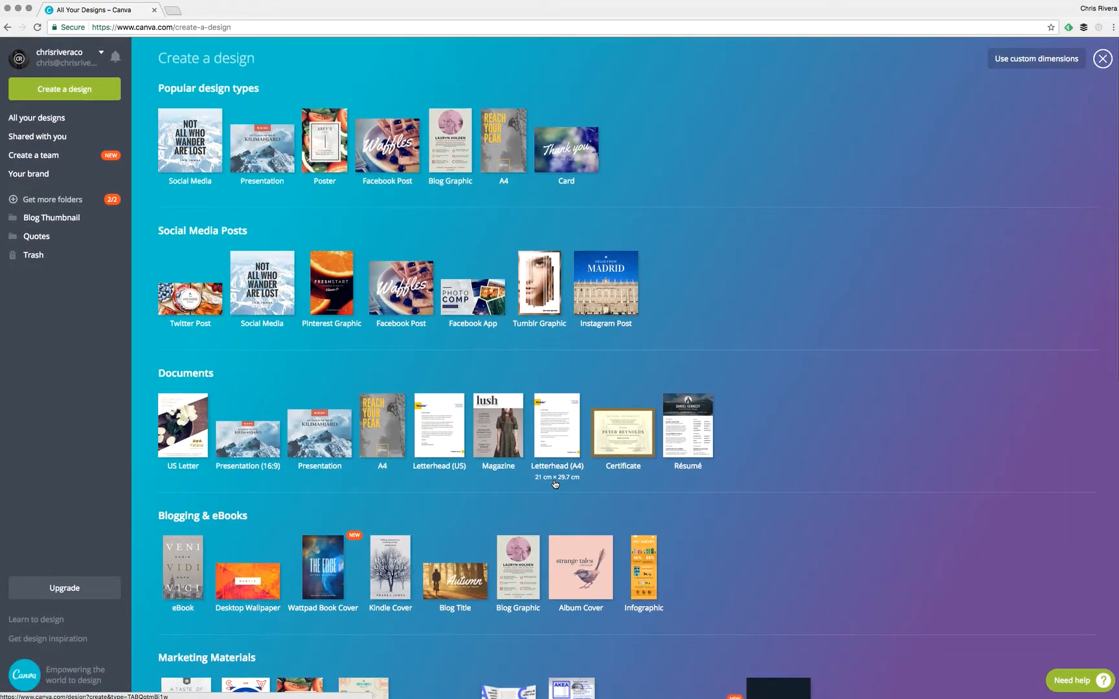
Create a blank custom design of 1800 × 600 px.
click(1017, 60)
text(1)
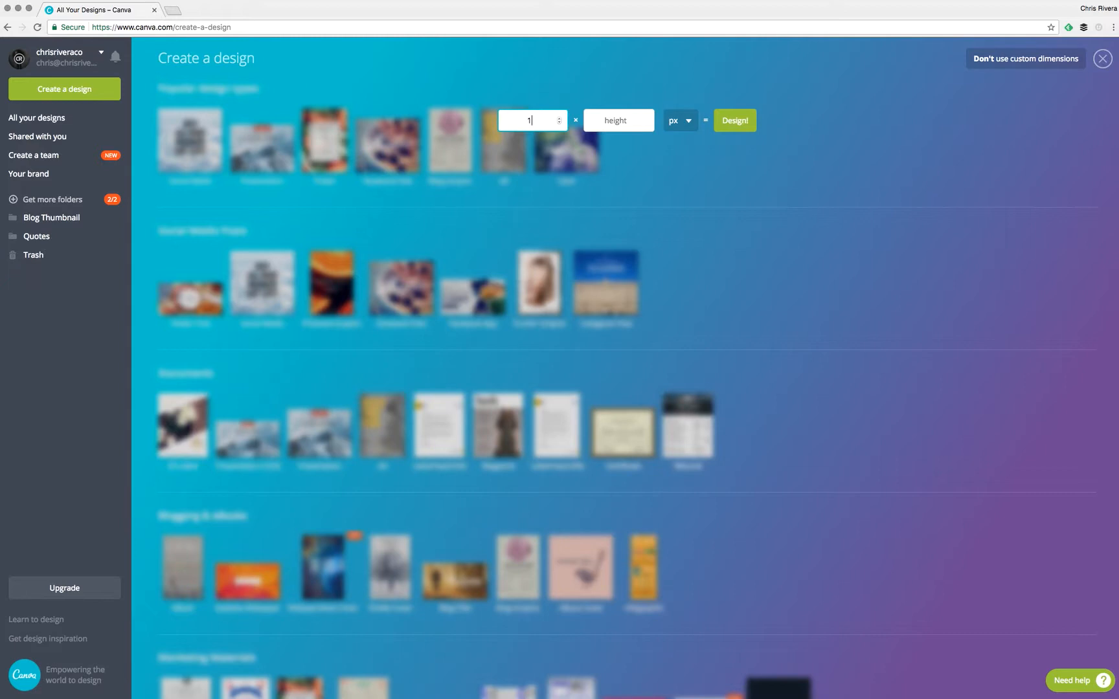
text(88000)
click(616, 121)
text(600)
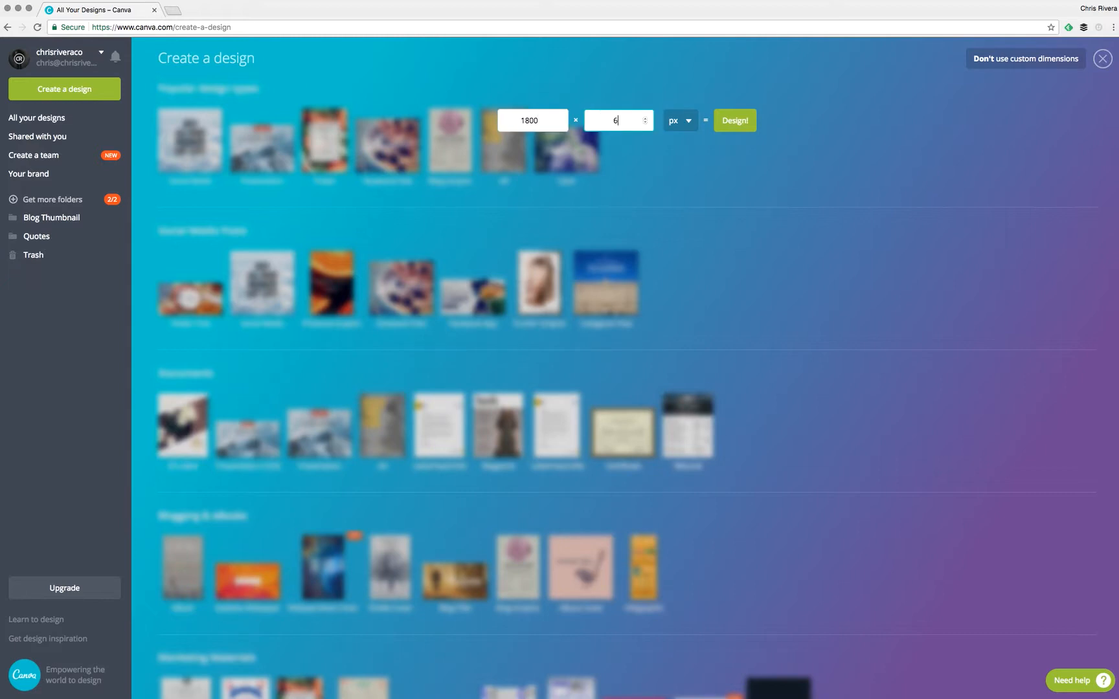
click(688, 123)
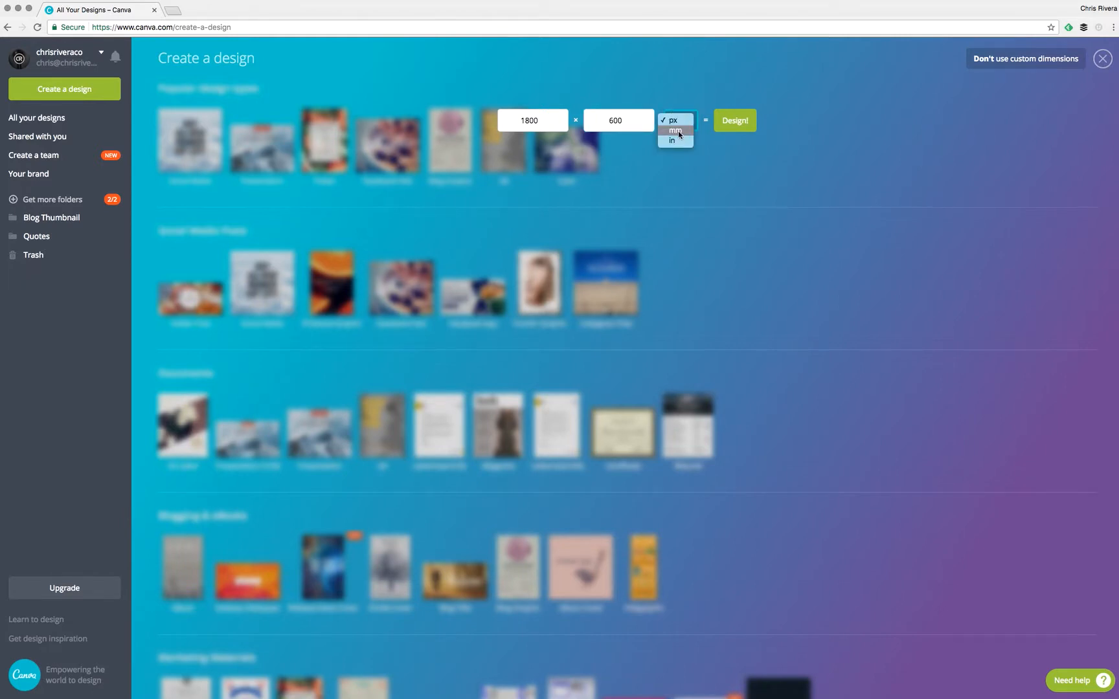
click(674, 120)
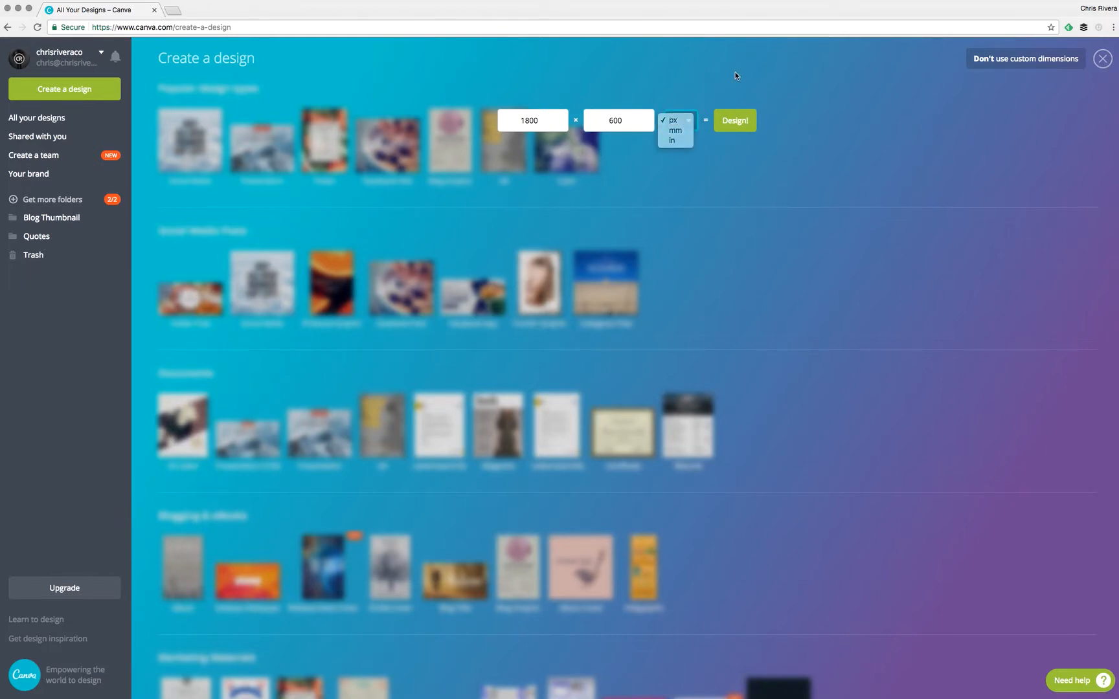
click(738, 120)
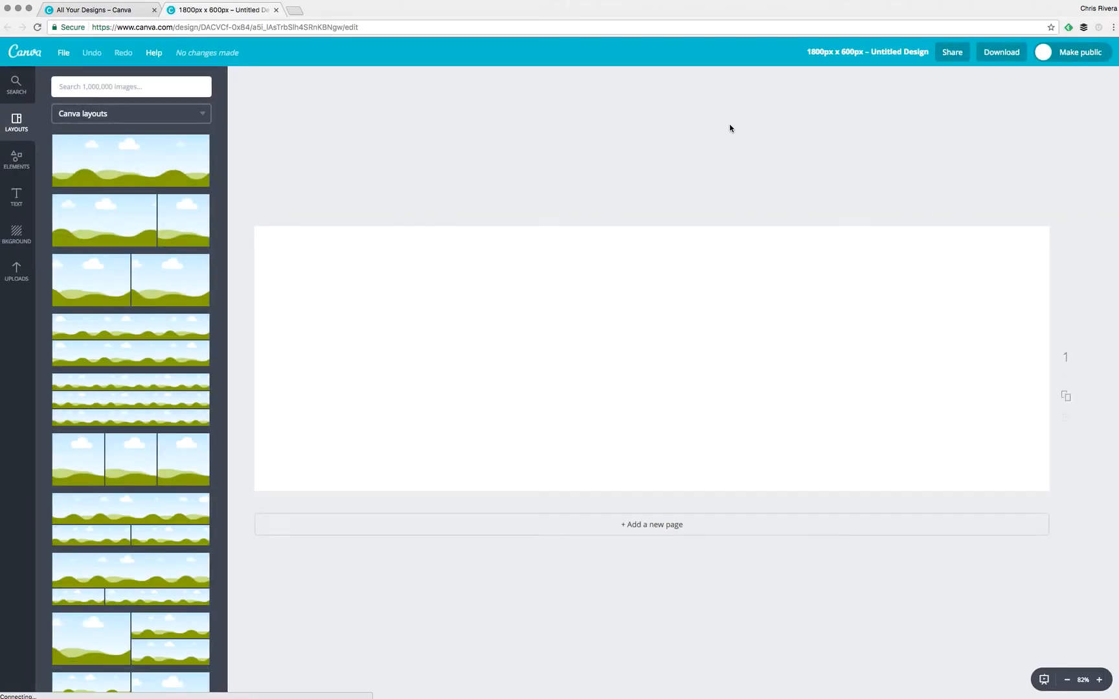
Go to unsplash.com in a new tab and scroll down to the hiker mountain photo.
click(296, 12)
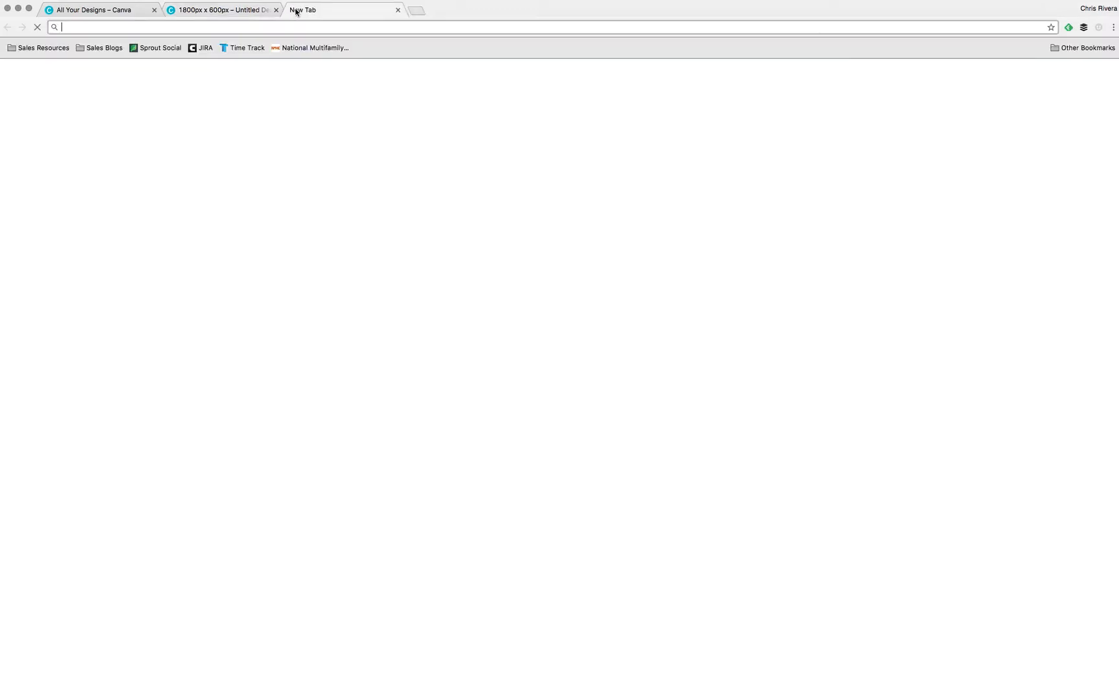
text(unsplash.com)
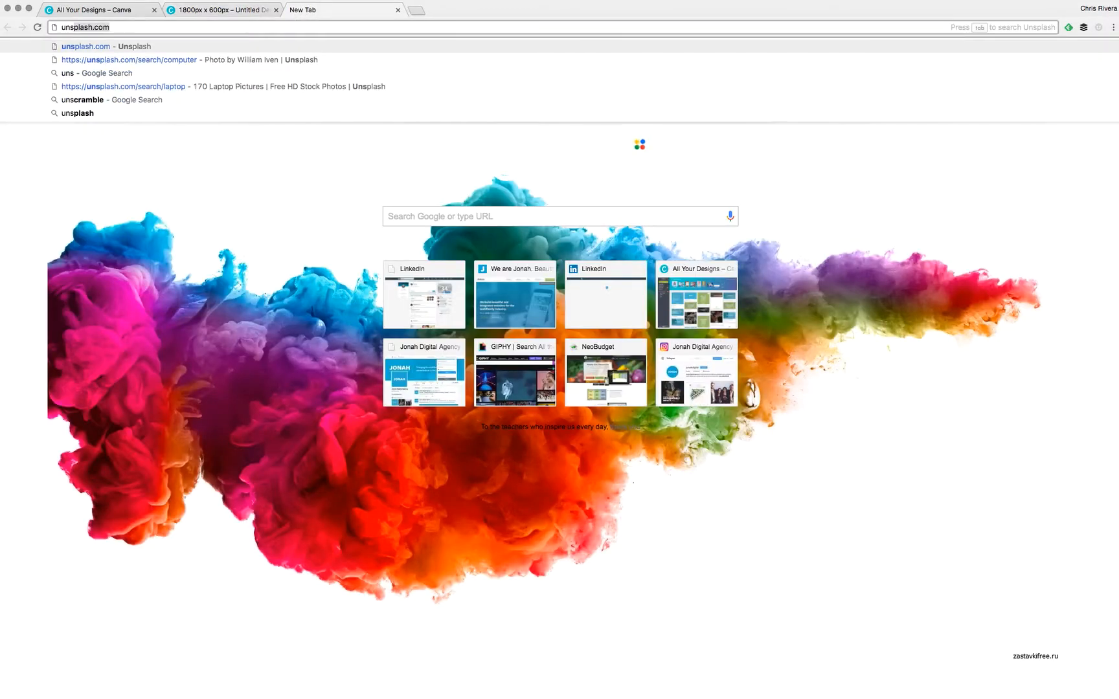
key(Return)
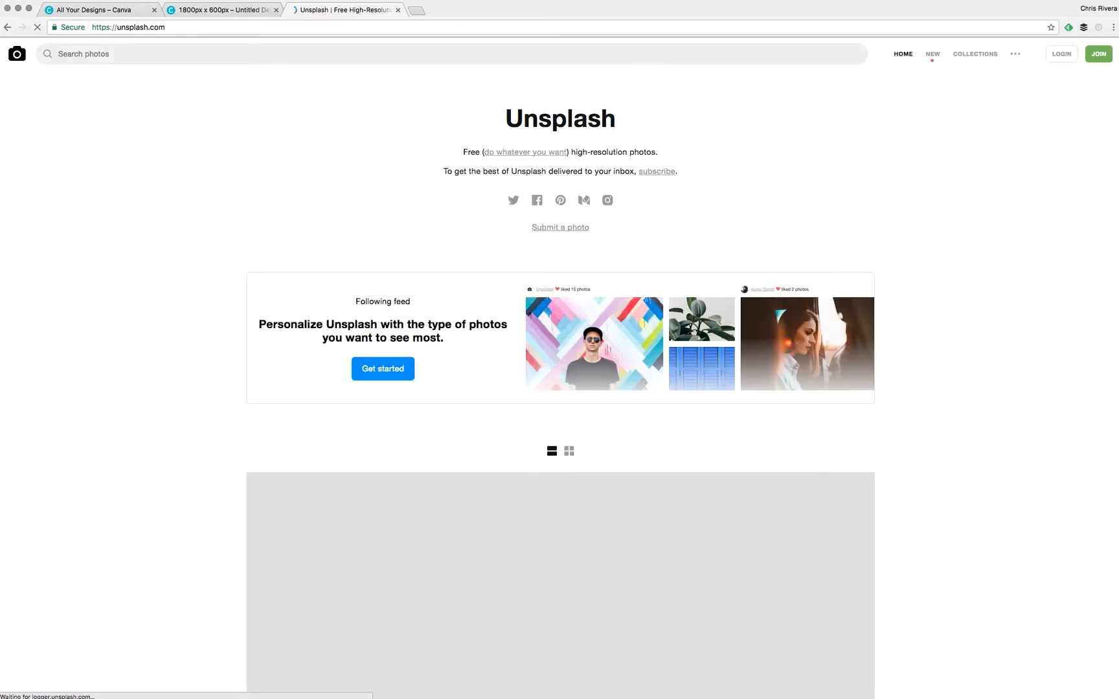
scroll(701, 413, down, 5)
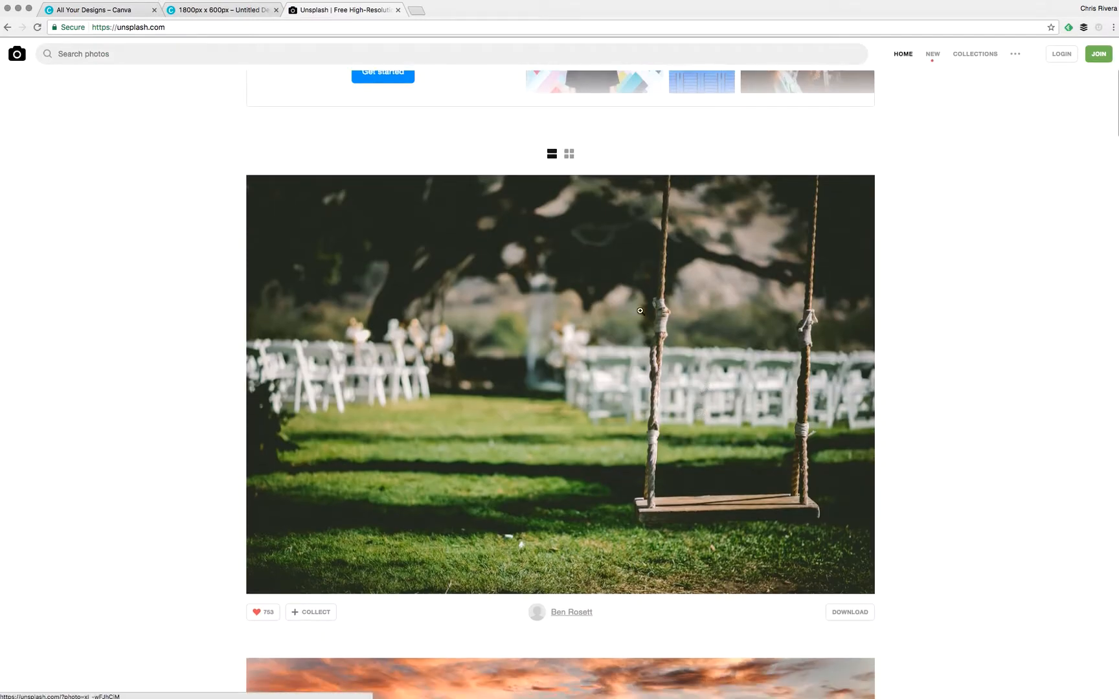
scroll(577, 299, down, 10)
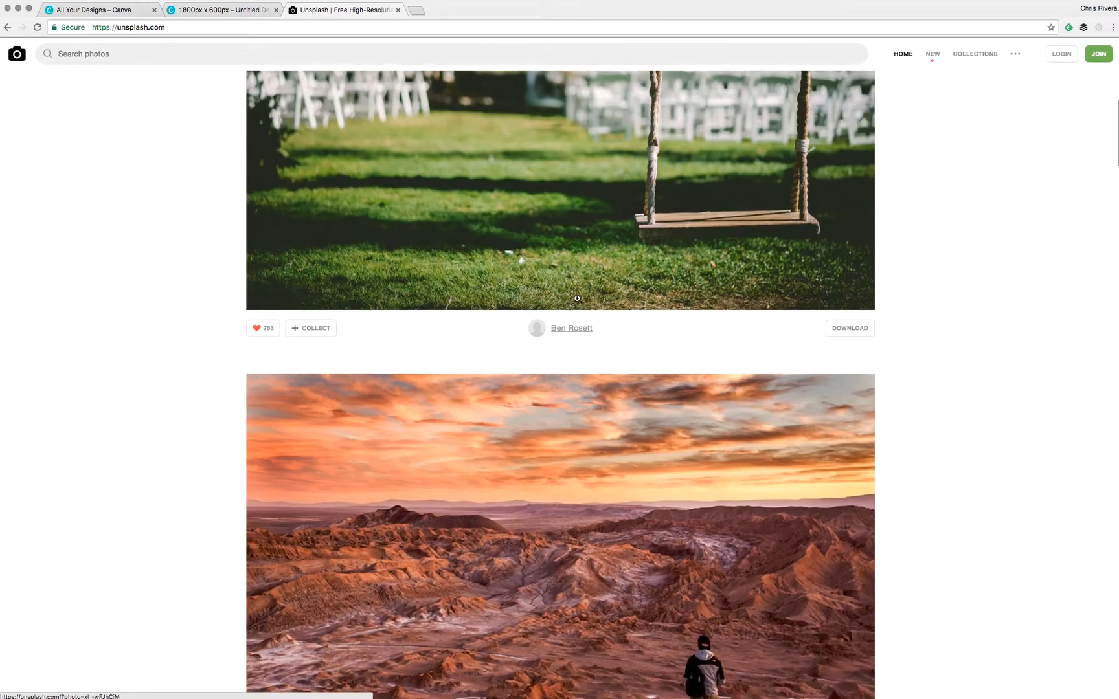
scroll(577, 299, down, 20)
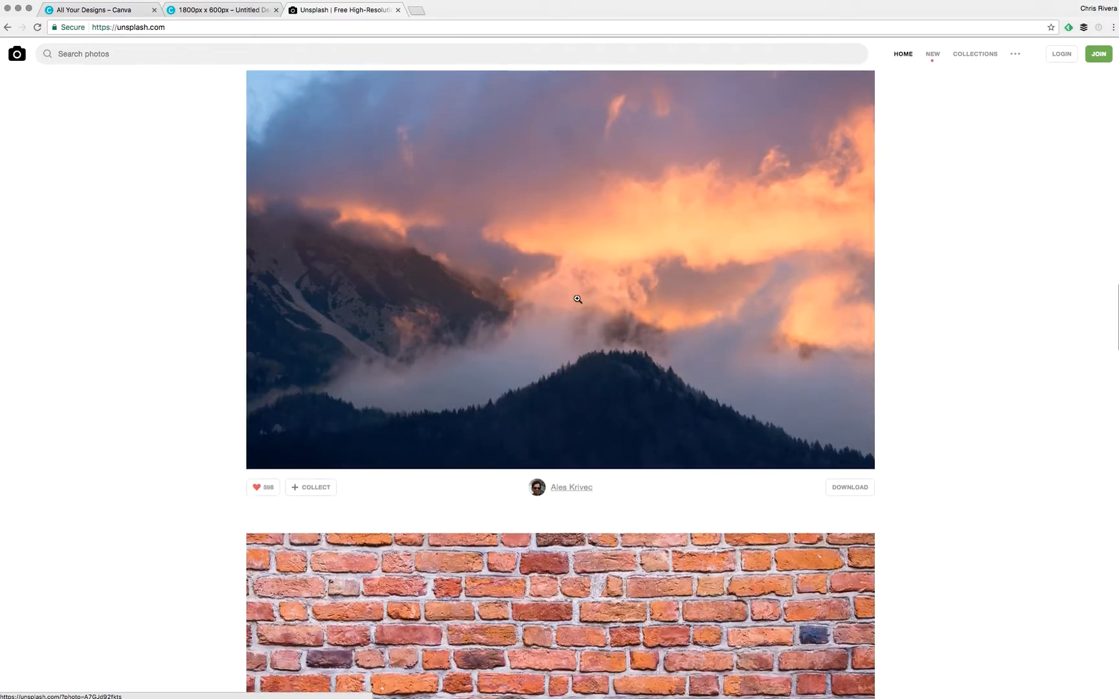
scroll(577, 298, down, 15)
scroll(577, 299, down, 6)
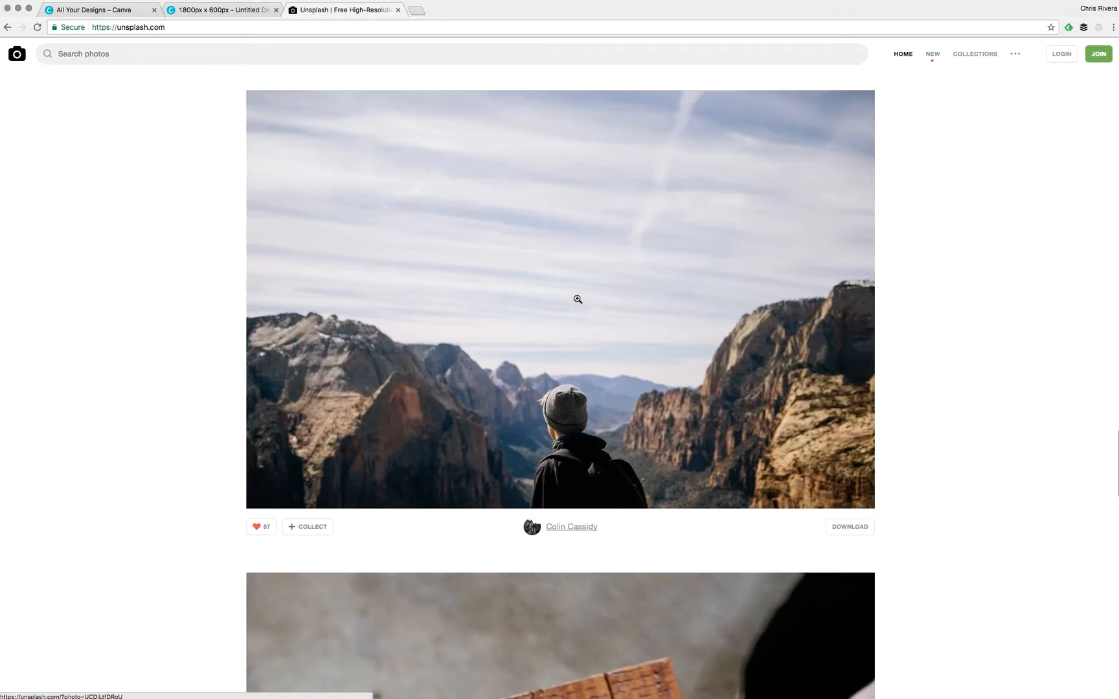
Download the hiker canyon photo as a JPEG and close the Unsplash tab.
click(553, 263)
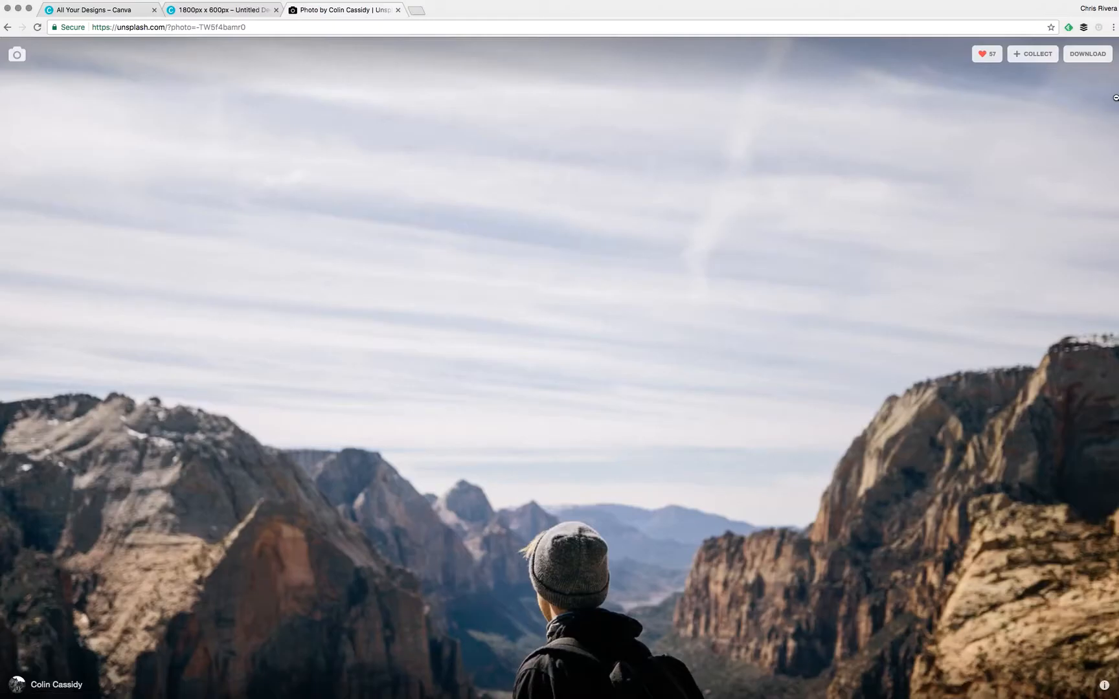
click(1092, 59)
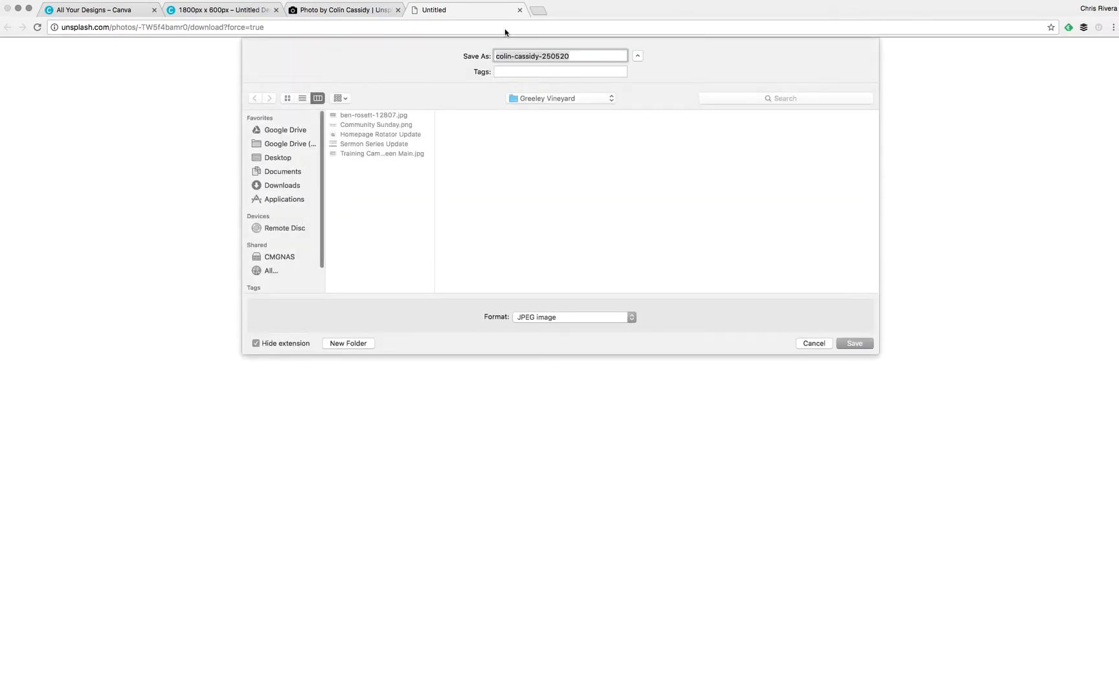
click(868, 344)
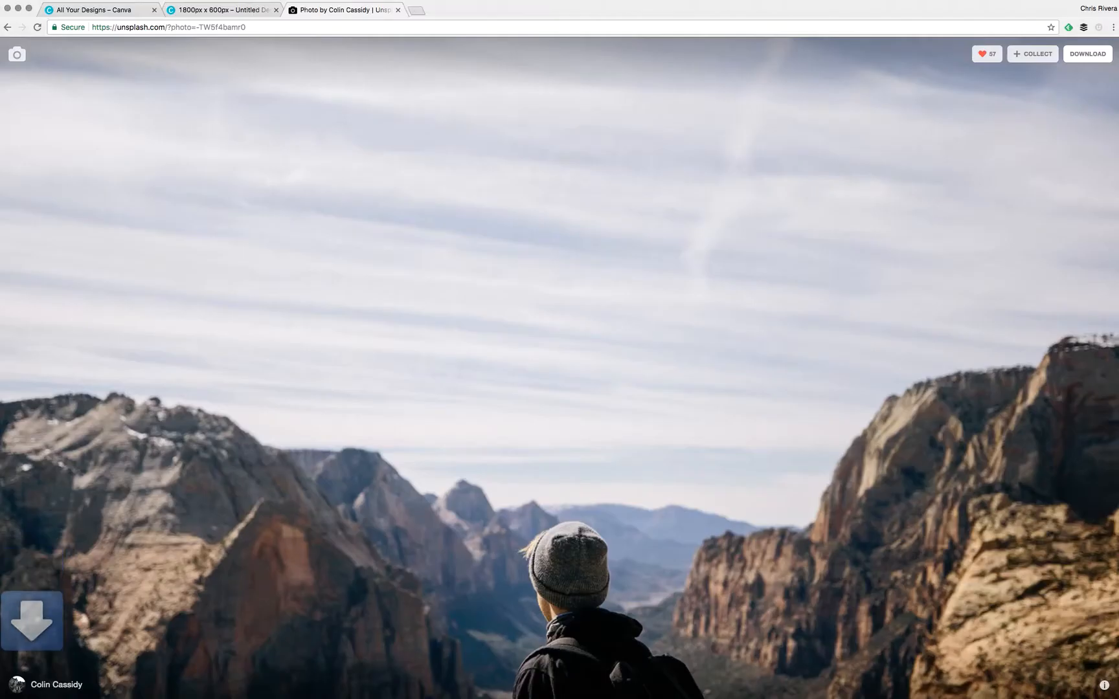
click(399, 10)
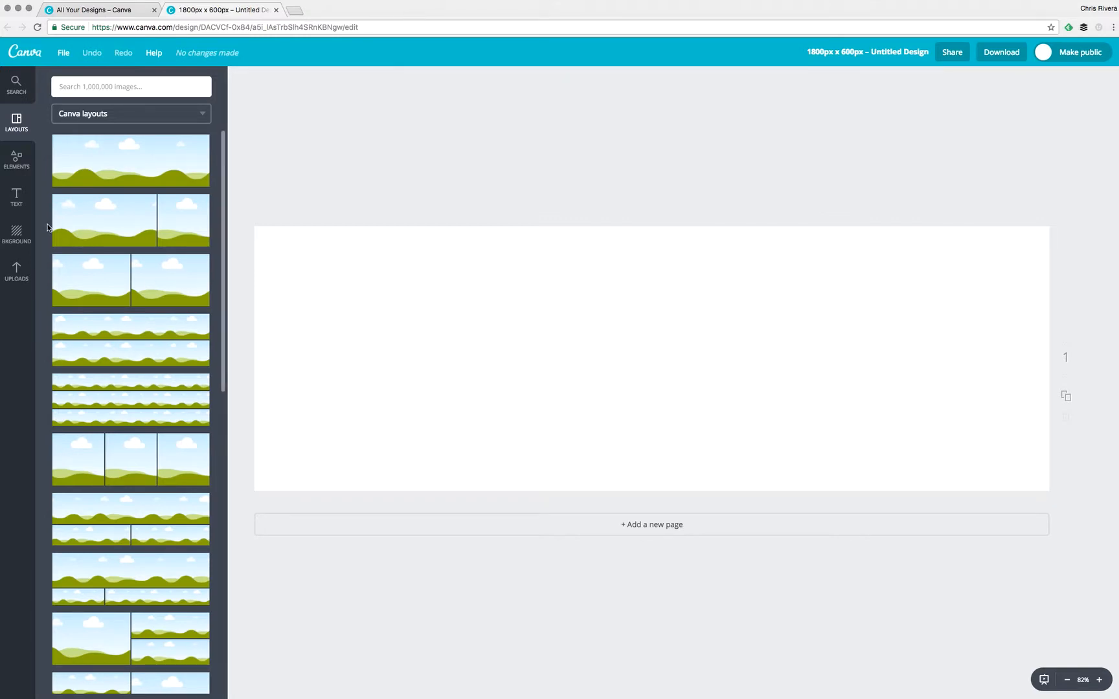
Show Canva's Uploads panel and open the Greeley Vineyard folder on the Desktop in Finder.
click(16, 274)
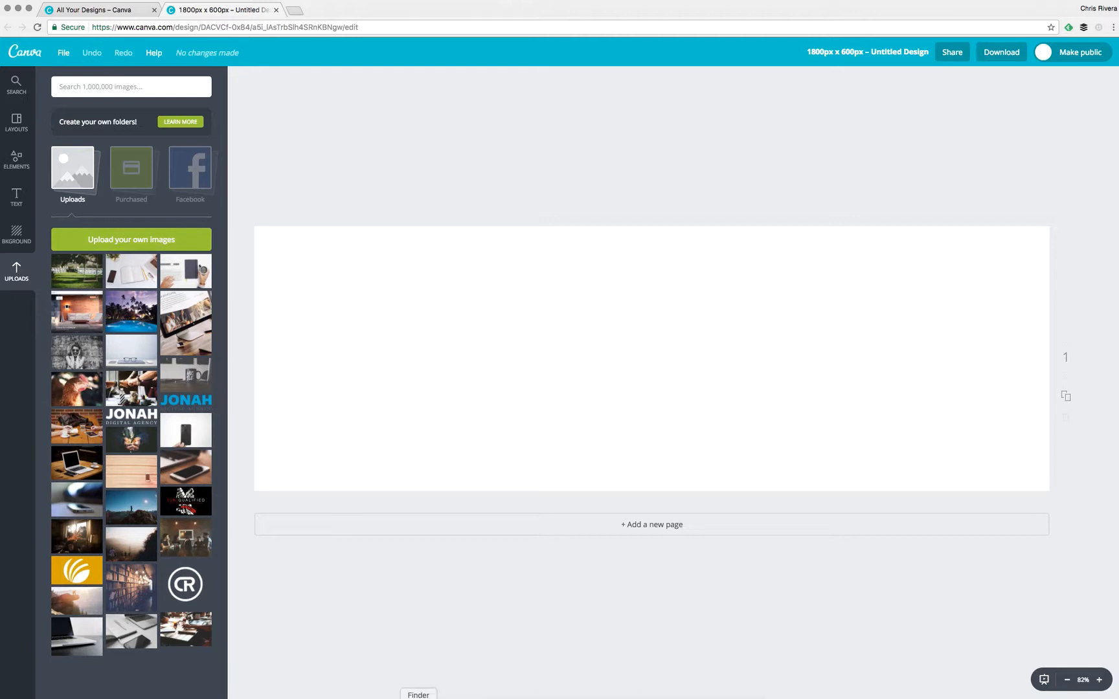
click(419, 697)
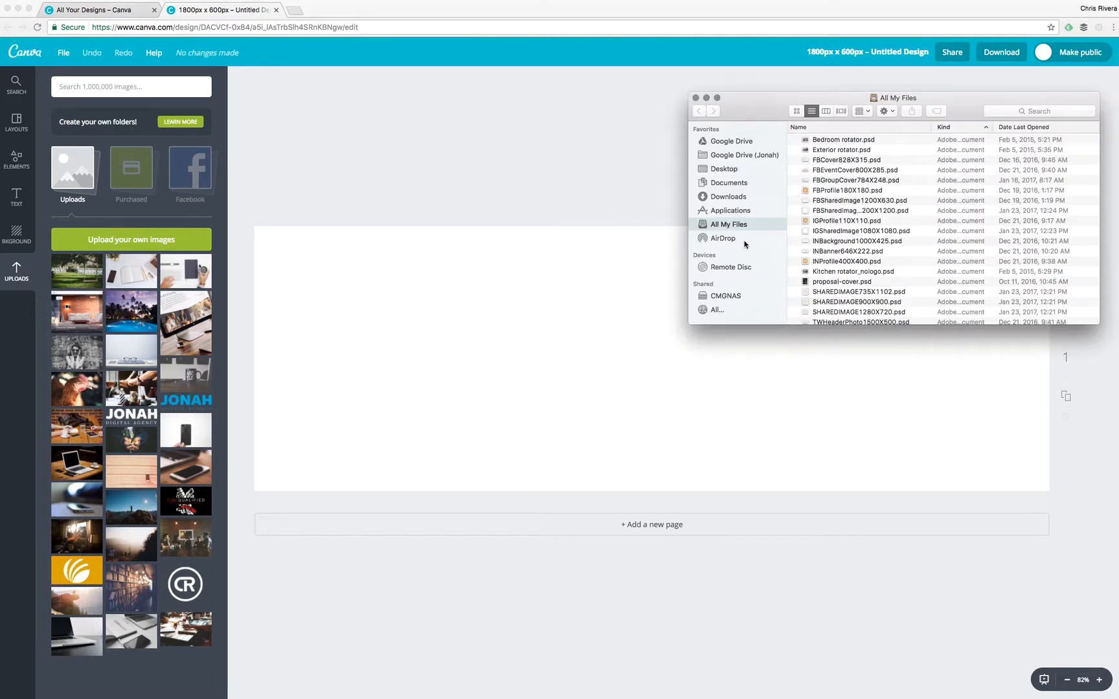
click(723, 170)
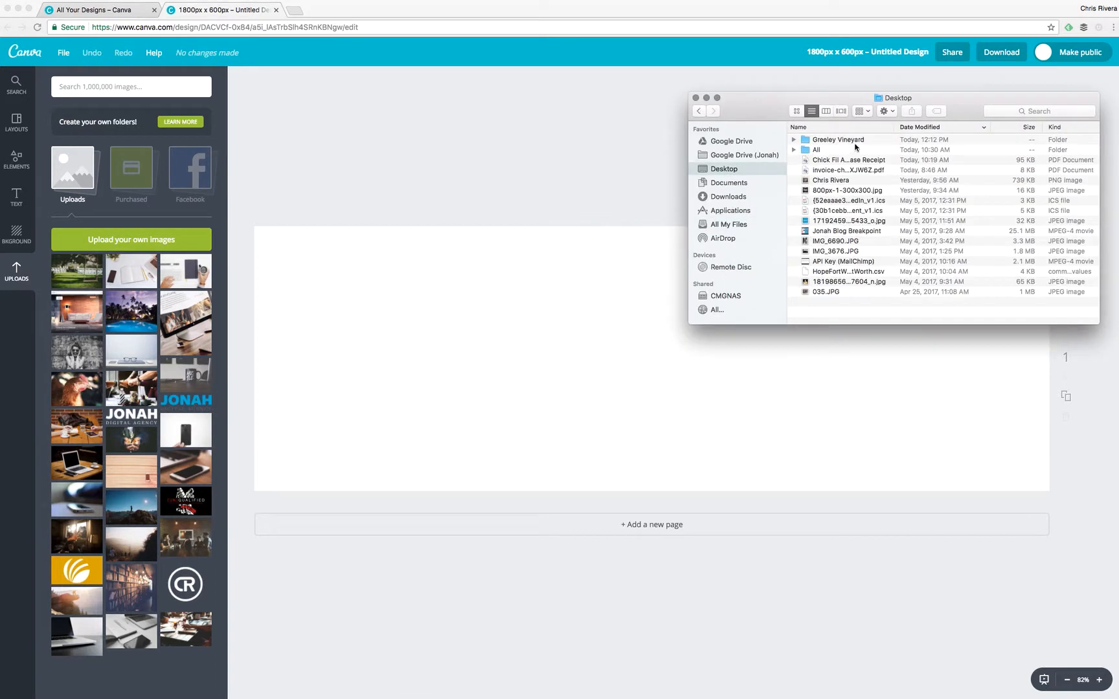
click(842, 140)
double_click(844, 138)
click(825, 139)
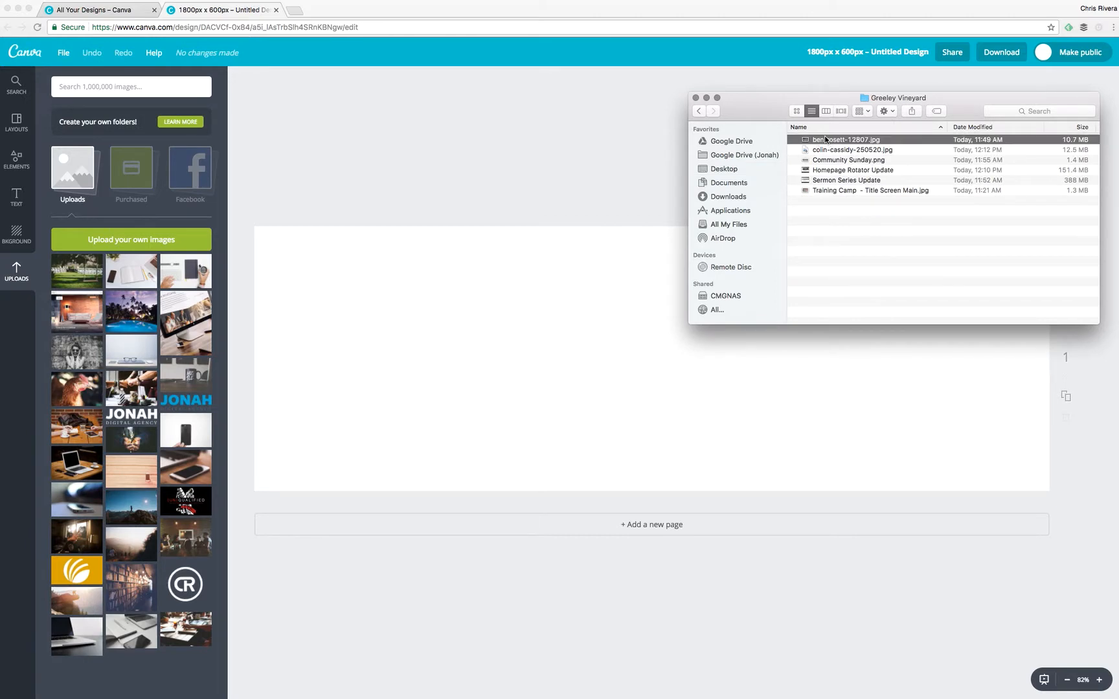
key(space)
key(space)
click(835, 151)
key(space)
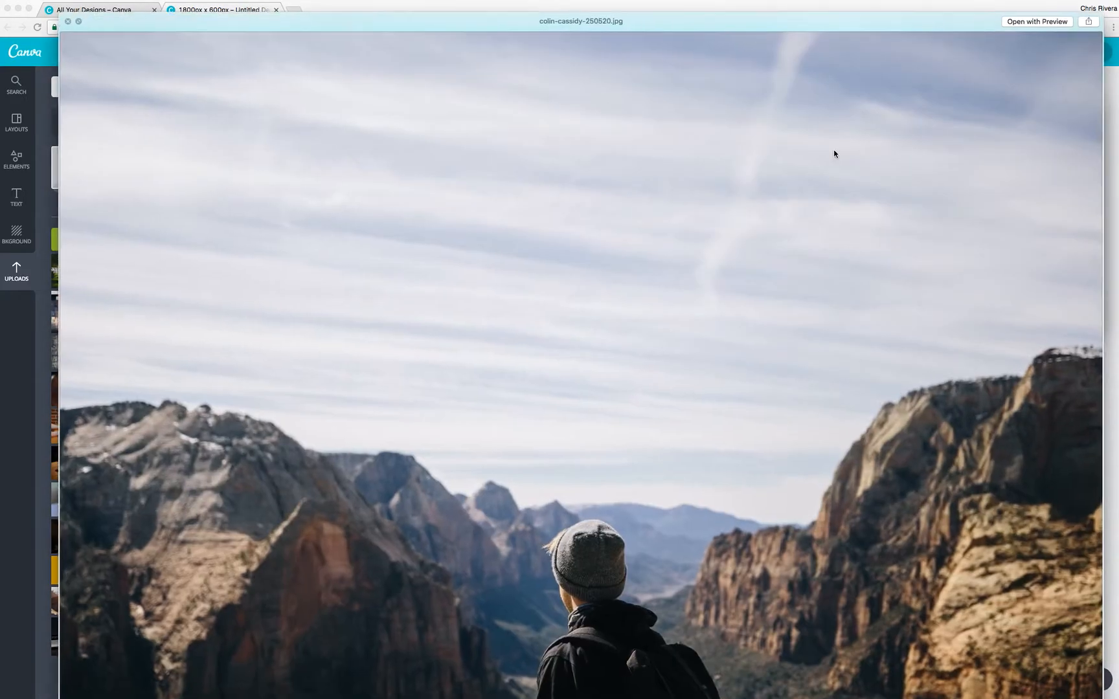
key(space)
click(815, 151)
drag(815, 154, 114, 430)
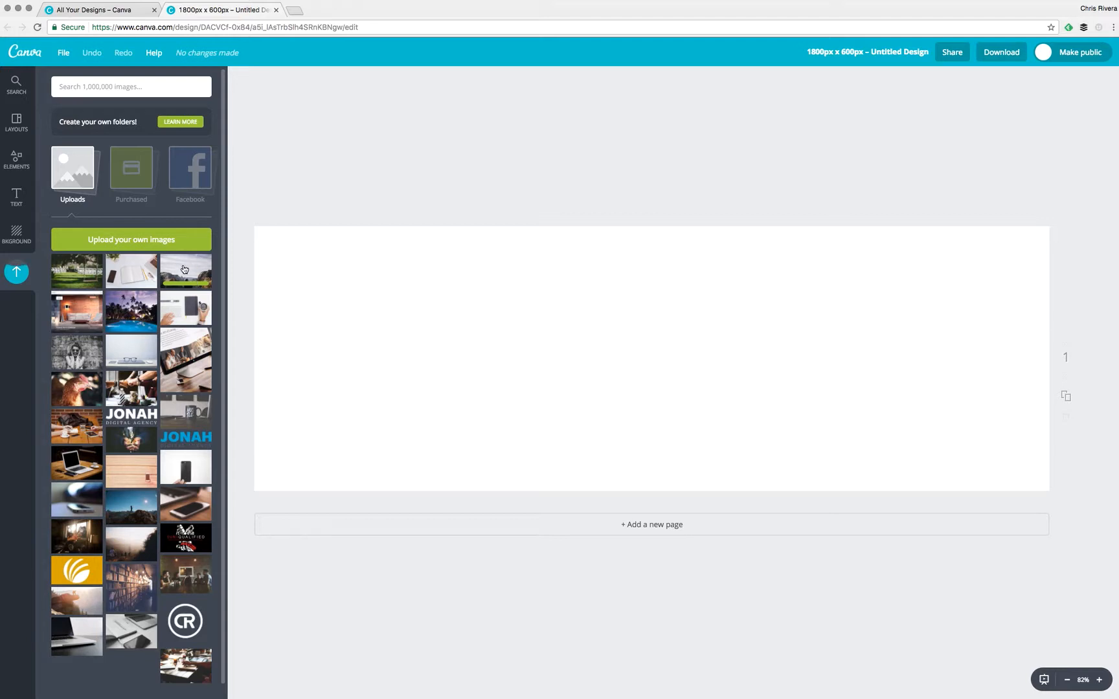
Place the hiker photo on the canvas, enlarge it to fill the banner, and shift it to show the hiker.
drag(187, 272, 460, 288)
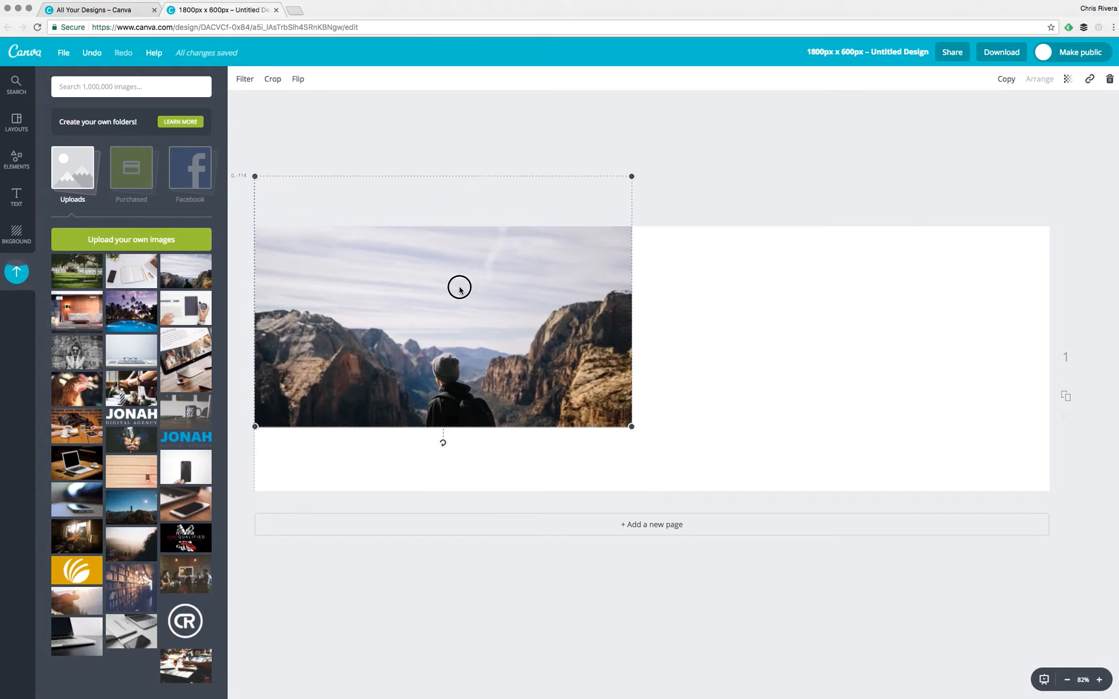
drag(632, 427, 1104, 615)
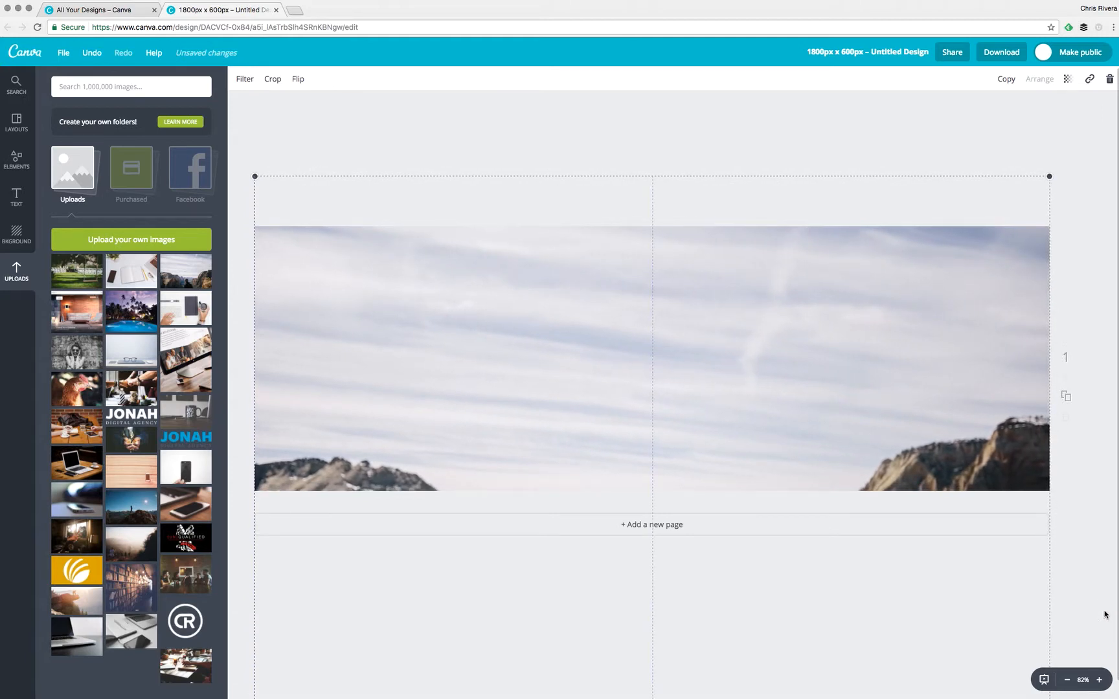
drag(775, 351, 774, 169)
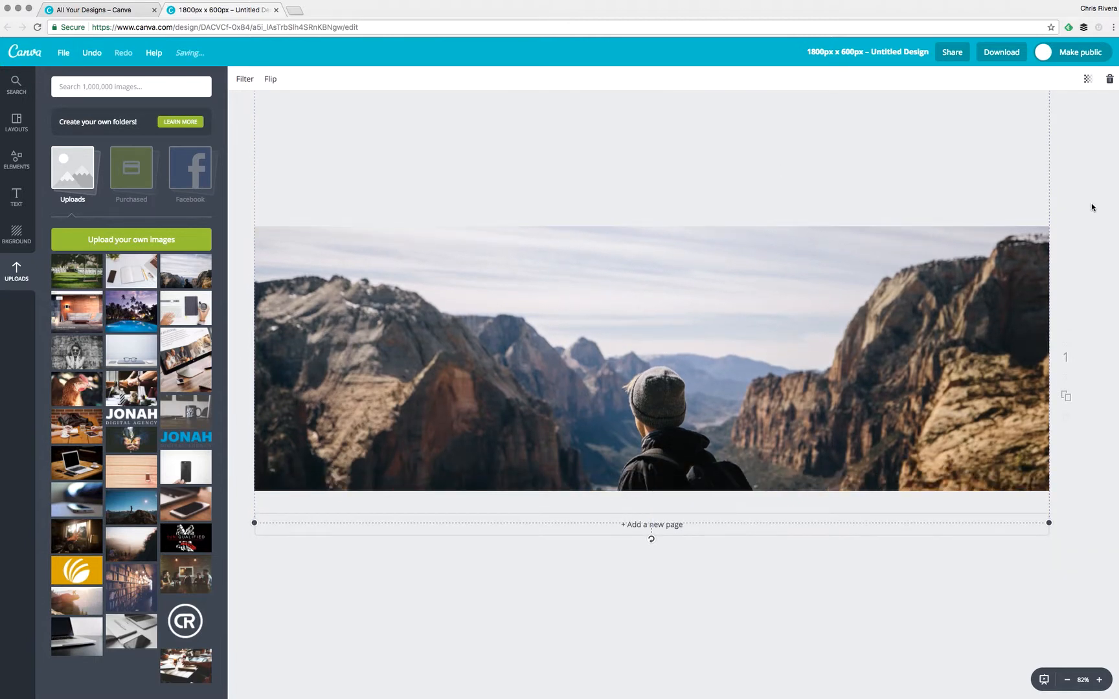
click(1075, 205)
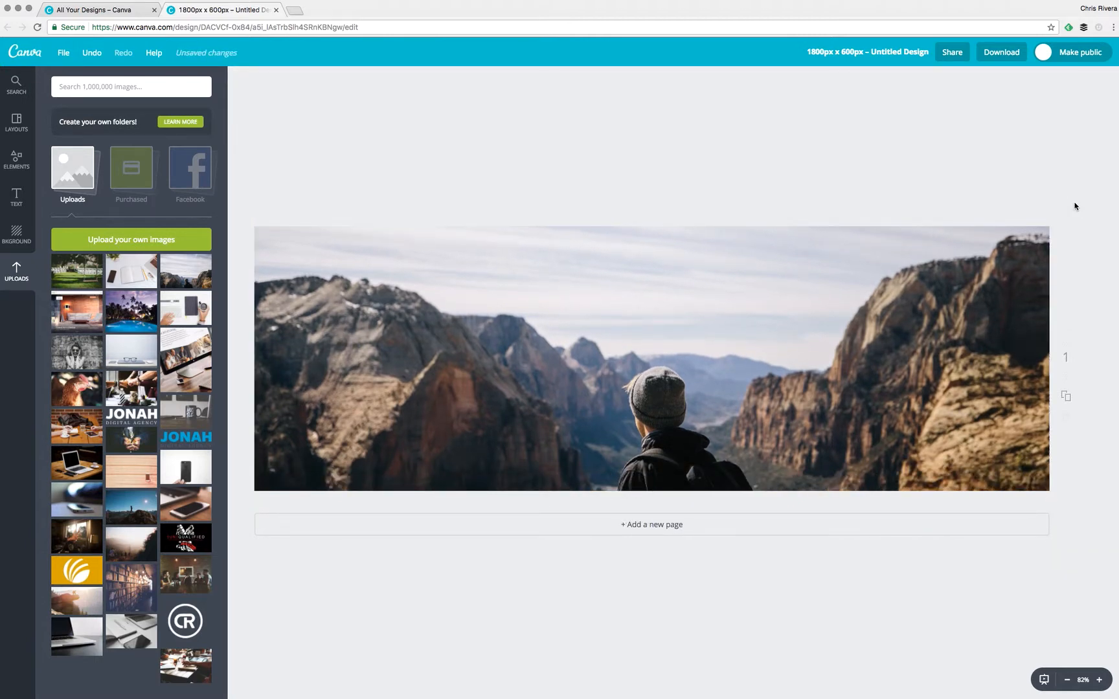
Add the 'Est. 1989 / Smith & Sons / VINTAGE' text template from the Text panel onto the banner.
click(16, 192)
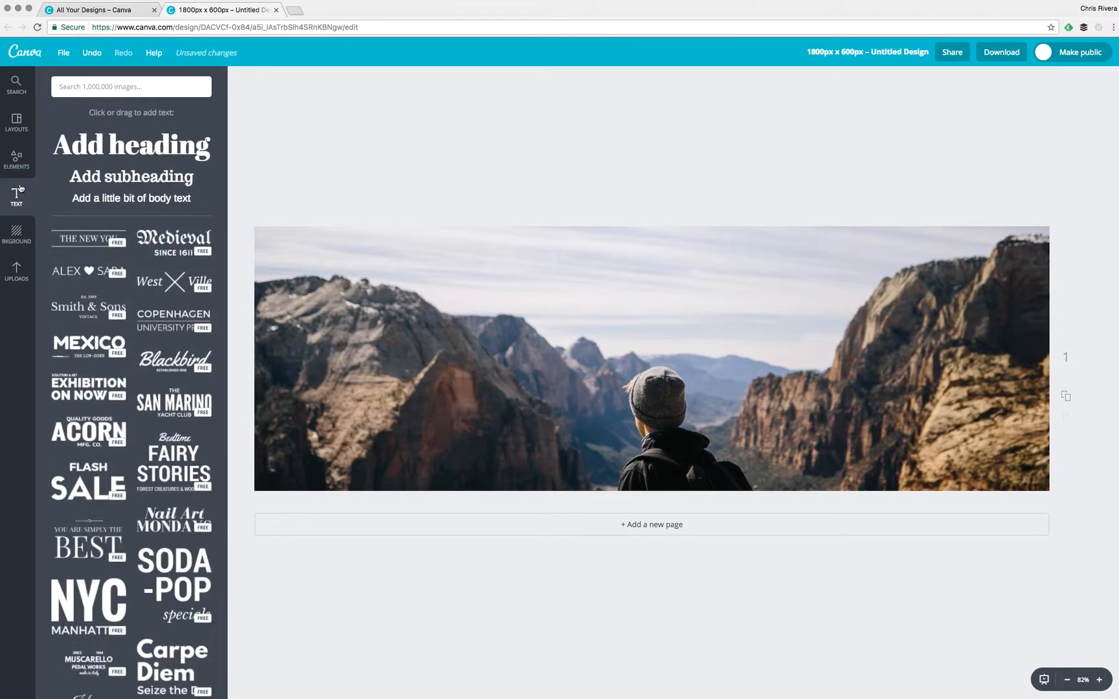
scroll(90, 433, down, 5)
scroll(104, 446, up, 2)
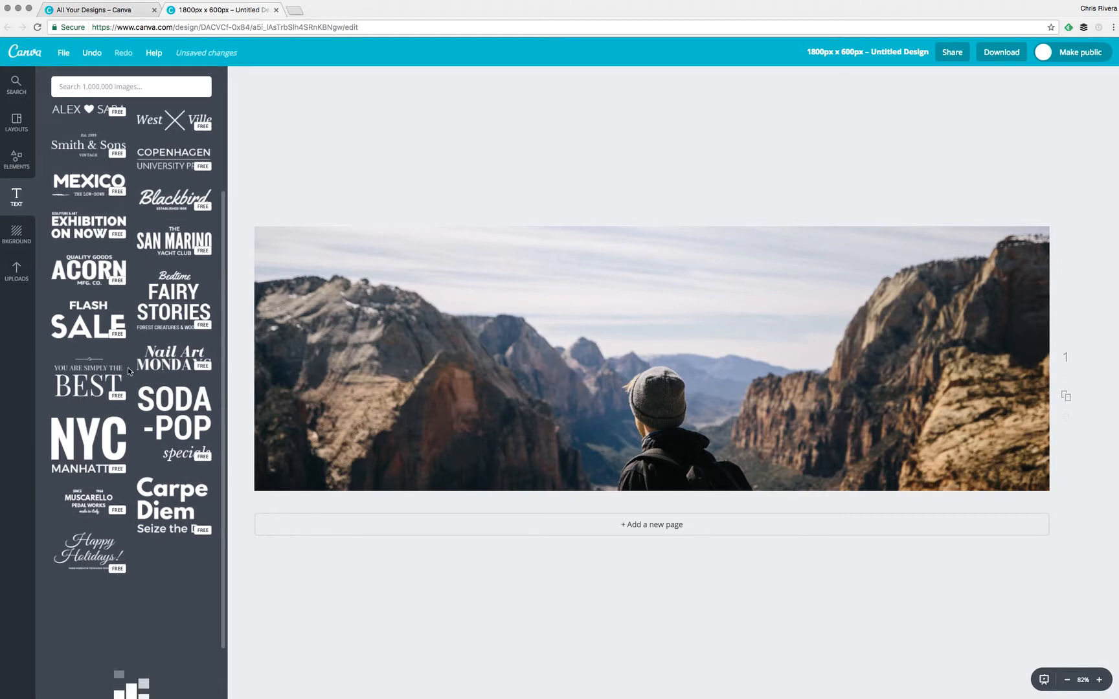
scroll(127, 367, up, 3)
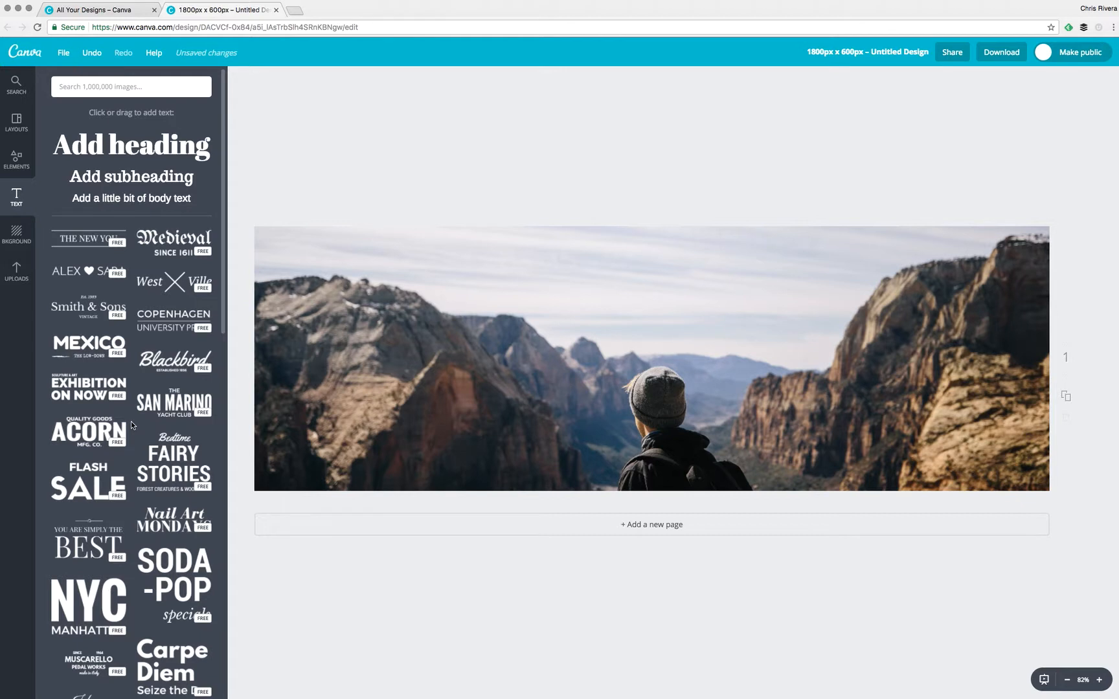
scroll(131, 421, down, 1)
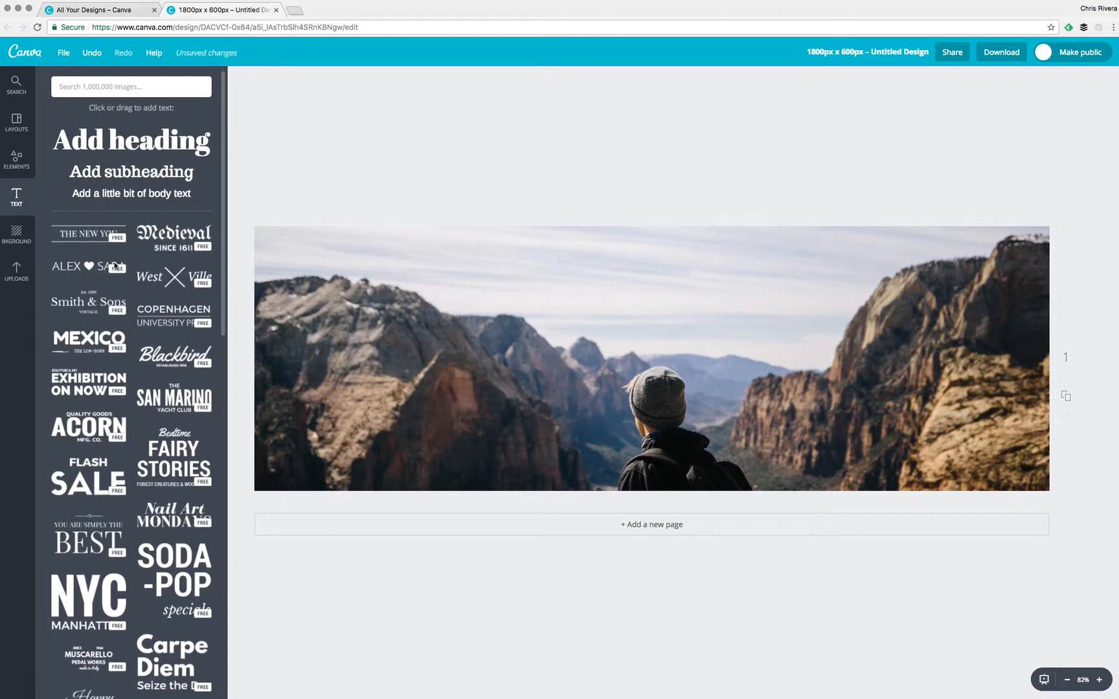
click(90, 302)
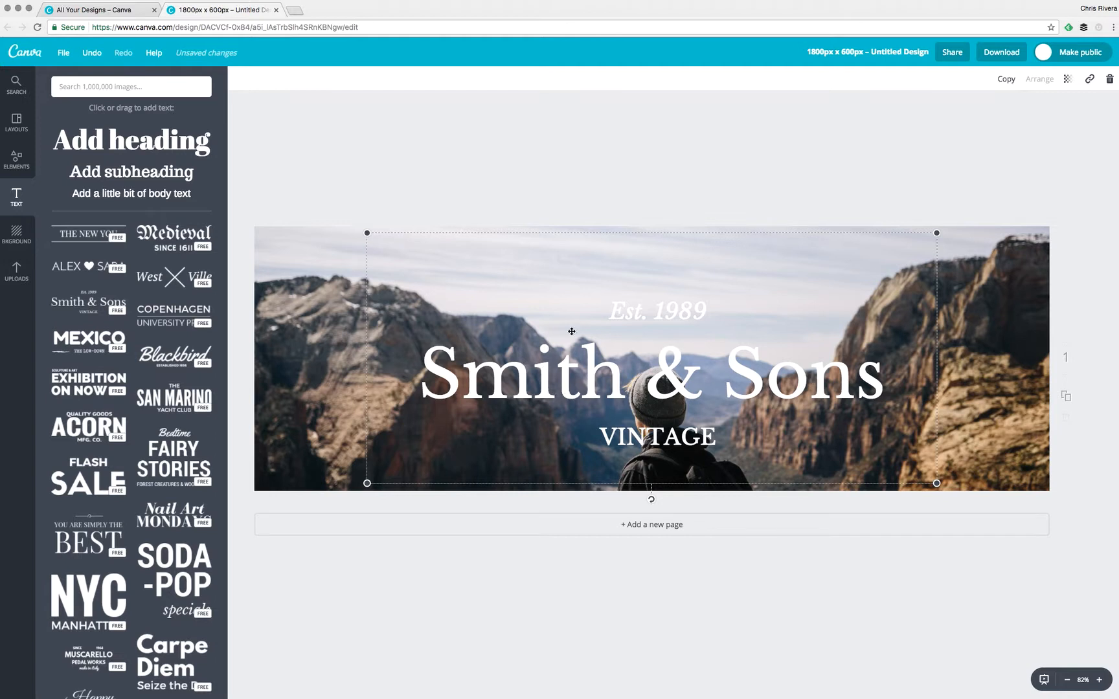
double_click(650, 311)
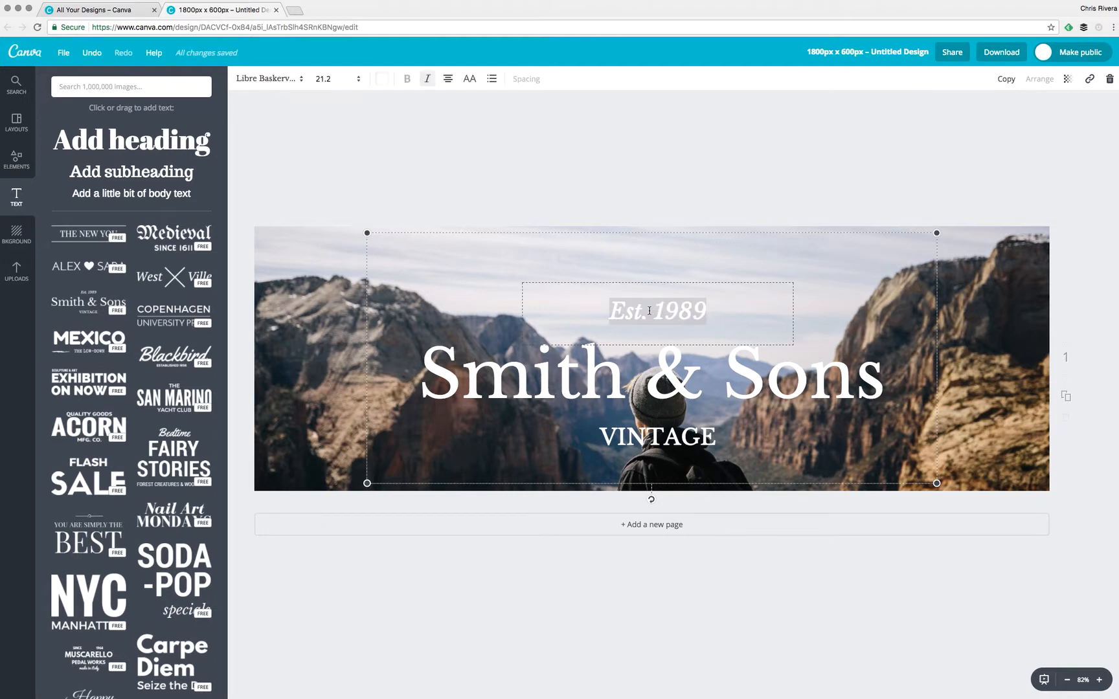
Replace the 'Smith & Sons' heading text with 'Chris & Co.'.
click(592, 369)
double_click(516, 379)
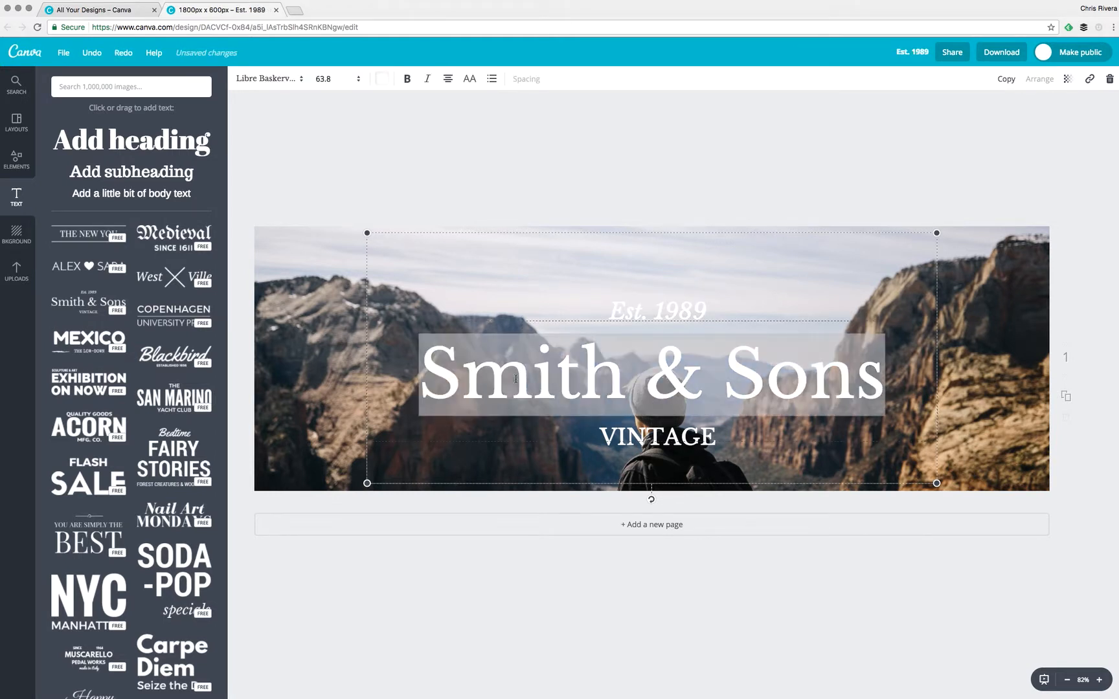
text(Chris)
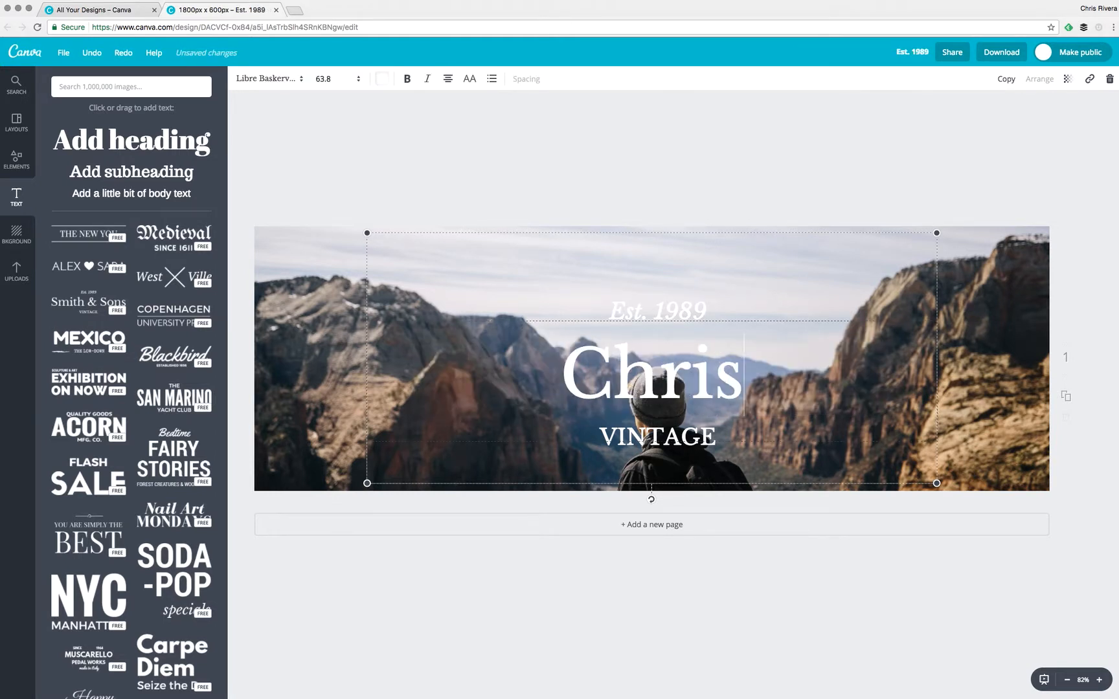
text( & Family)
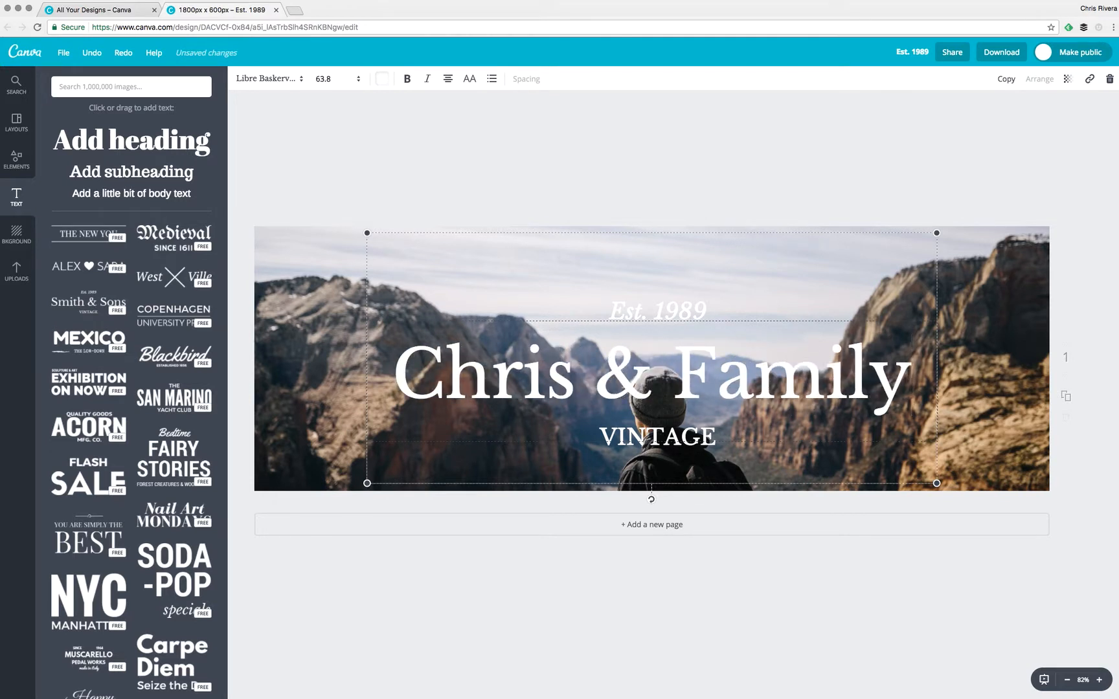
key(super+a)
text(This)
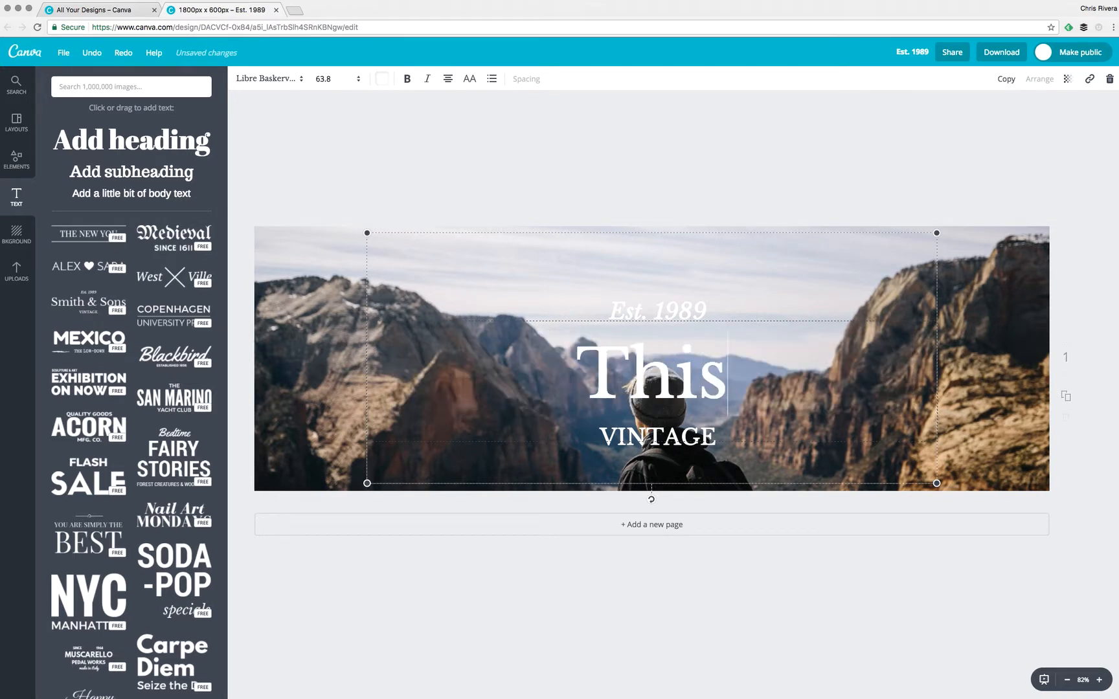
text( is so COOL.)
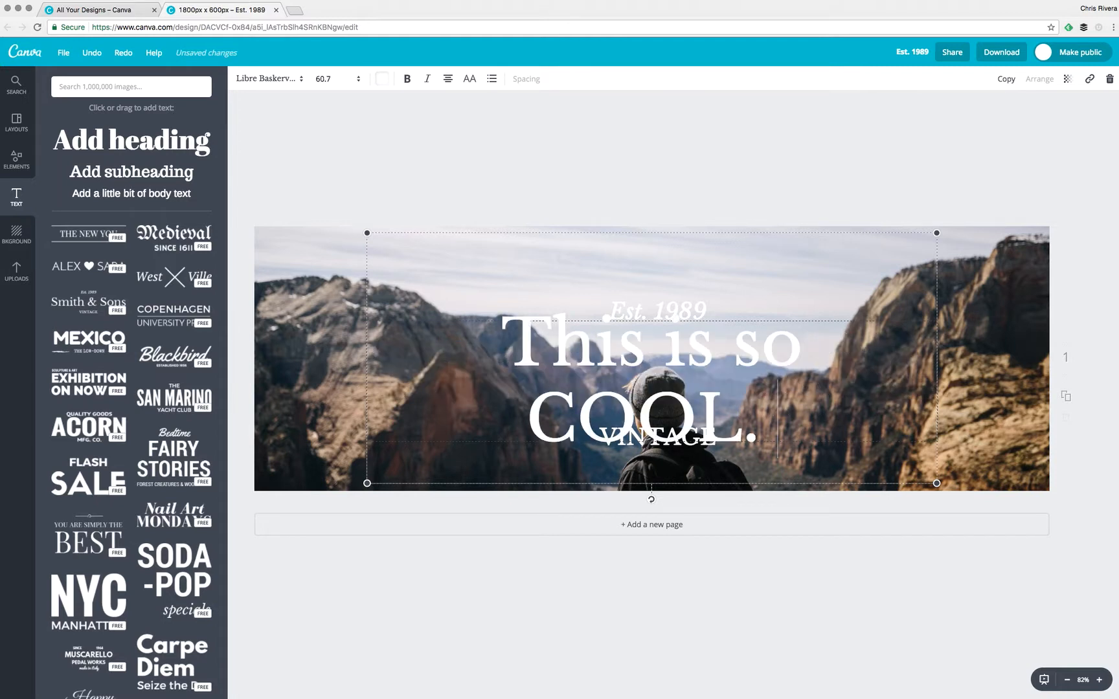
key(super+a)
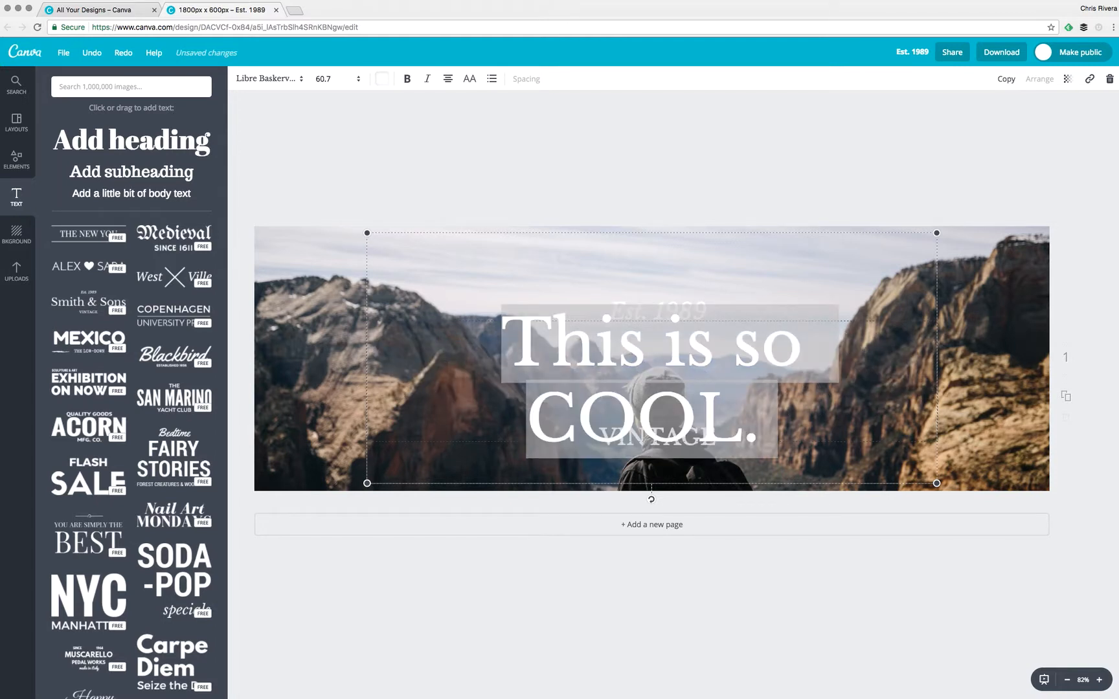
text(Chri)
key(BackSpace)
key(BackSpace)
key(BackSpace)
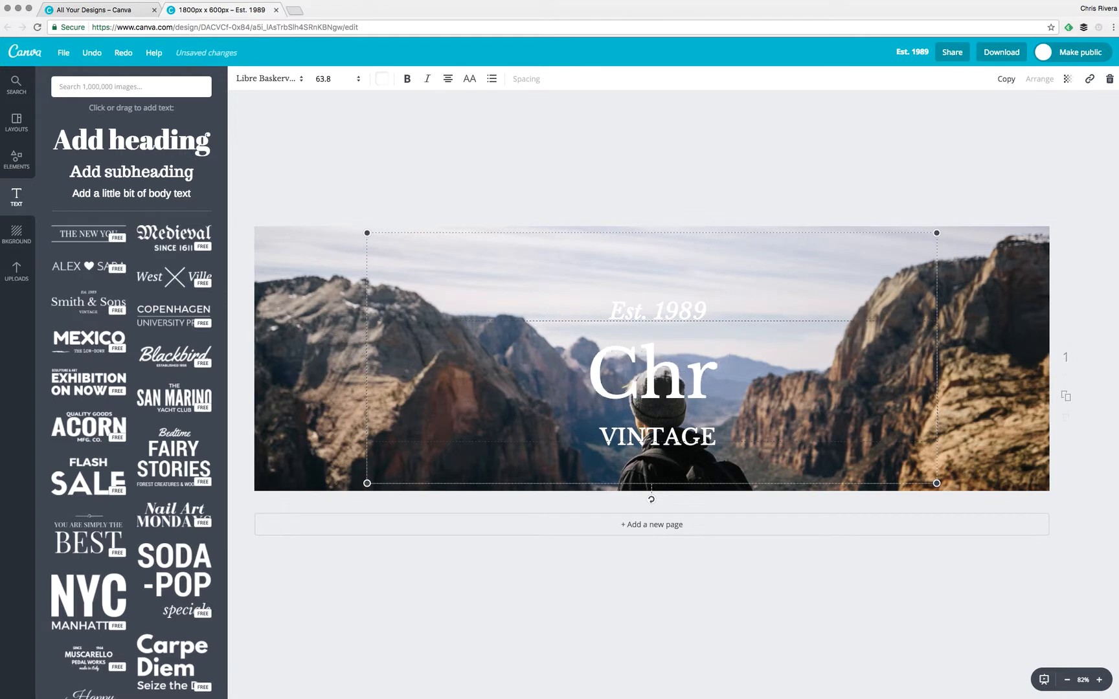
text(hris )
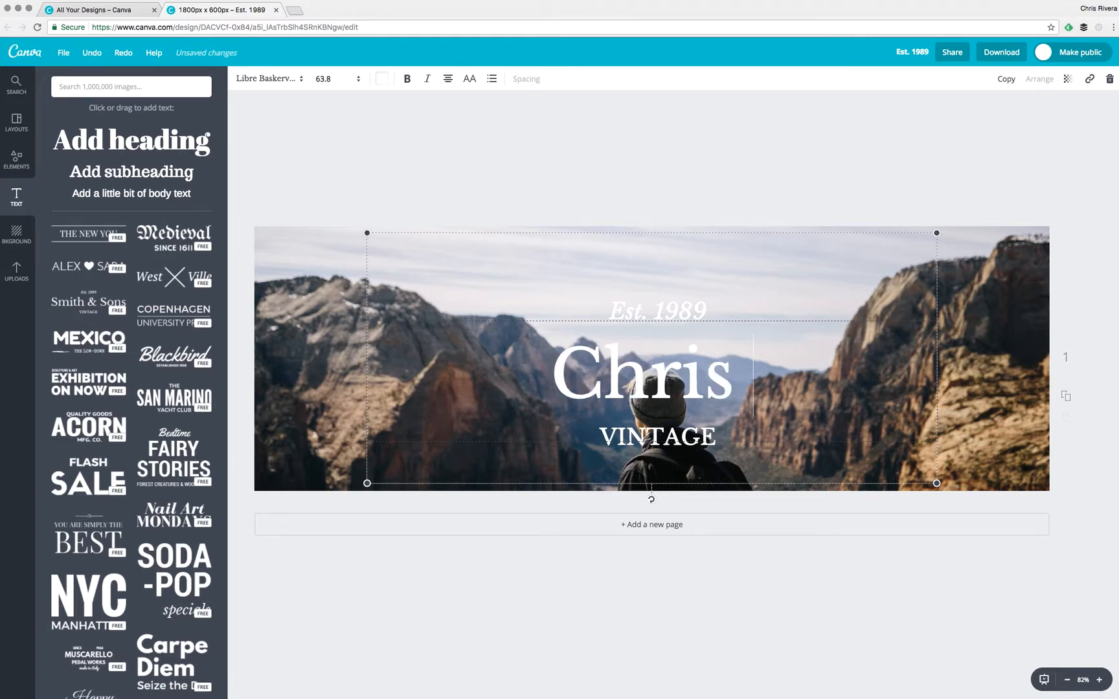
text(& Co.)
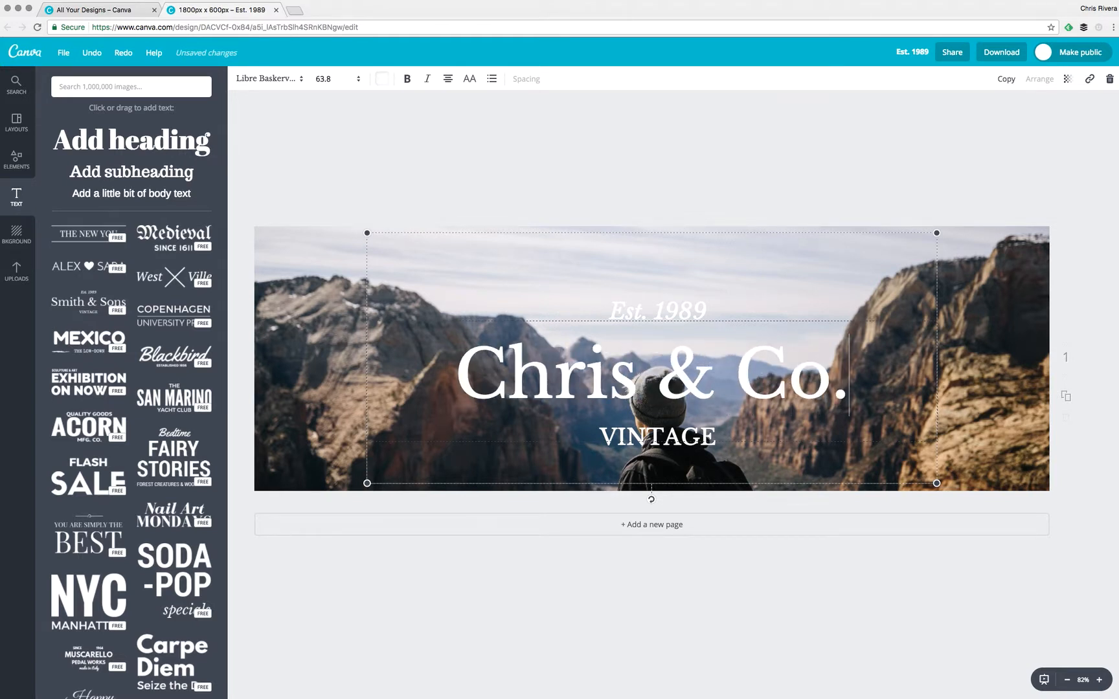
click(864, 193)
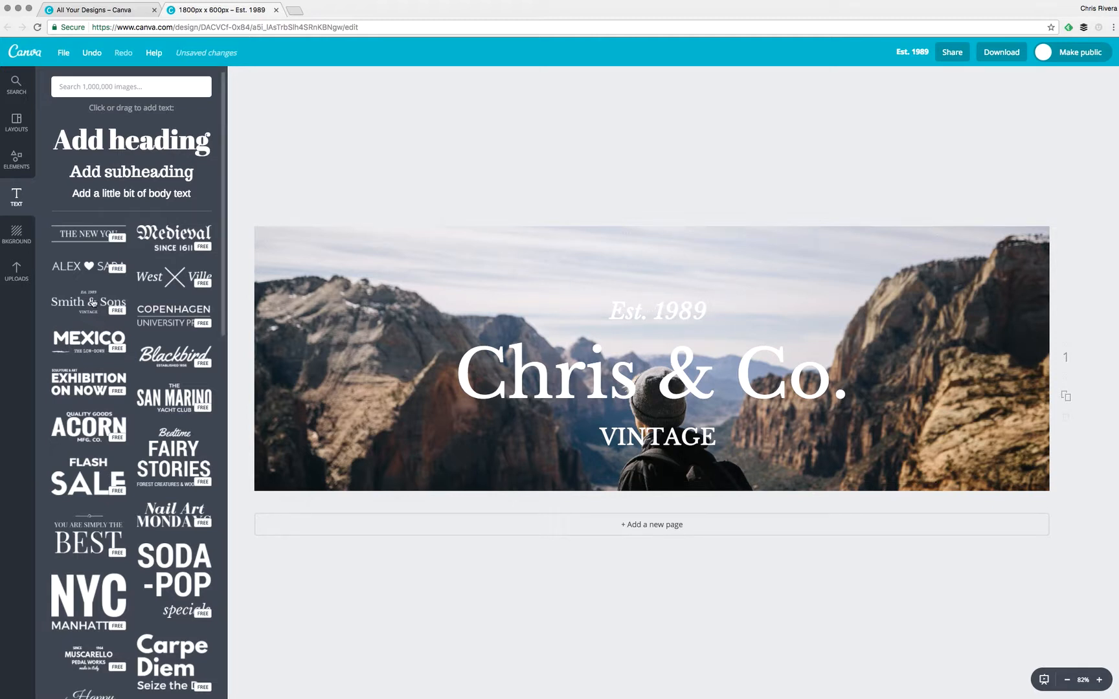
Add a white square from Elements > Shapes and stretch it over the full banner.
click(14, 159)
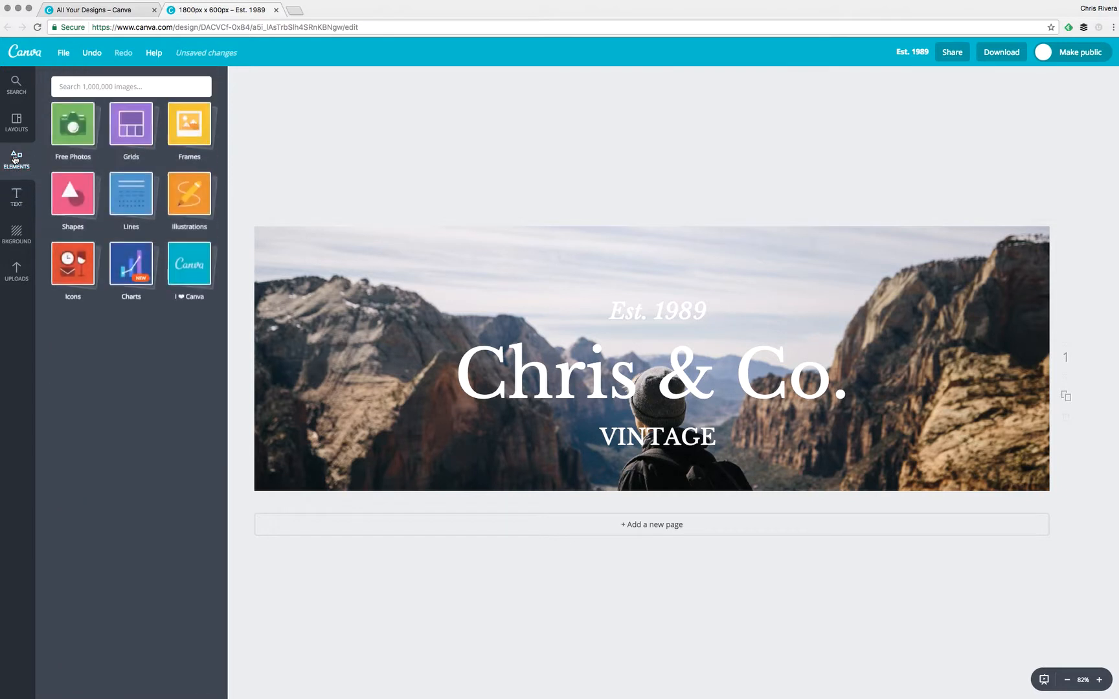
click(72, 208)
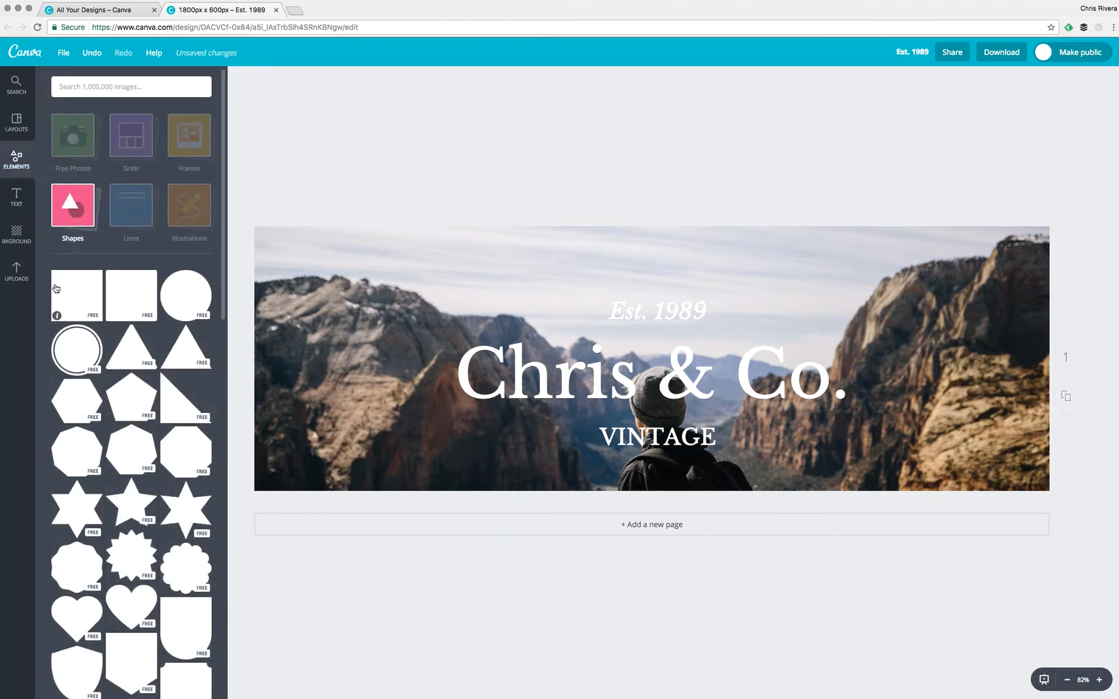
click(82, 295)
drag(626, 351, 353, 342)
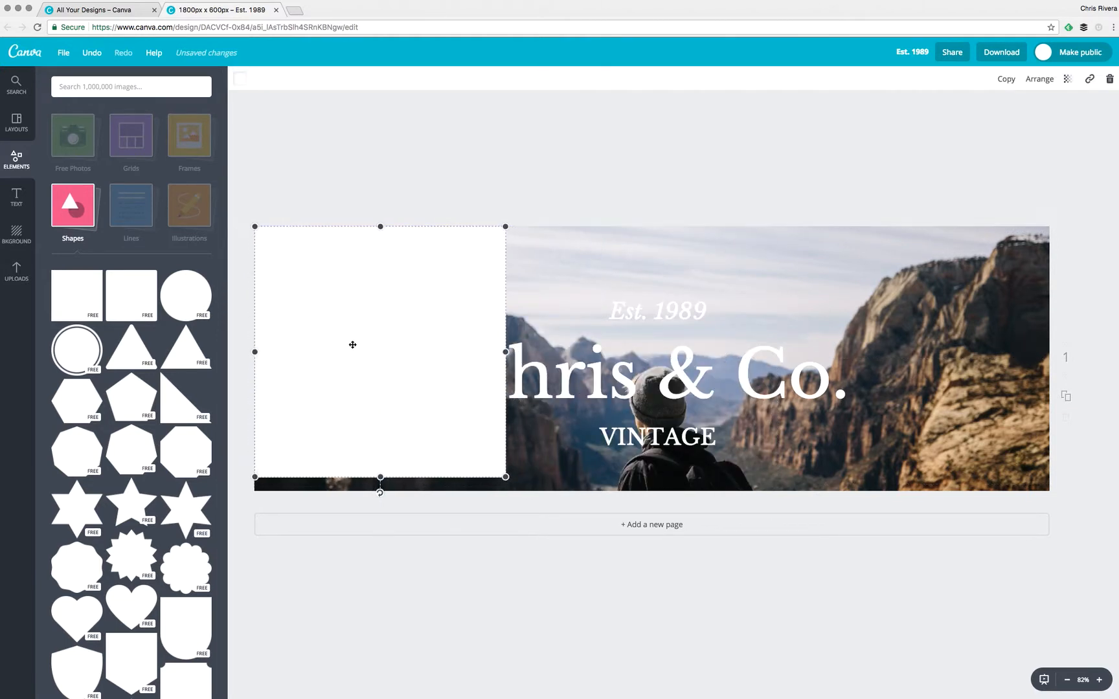
drag(502, 352, 1049, 376)
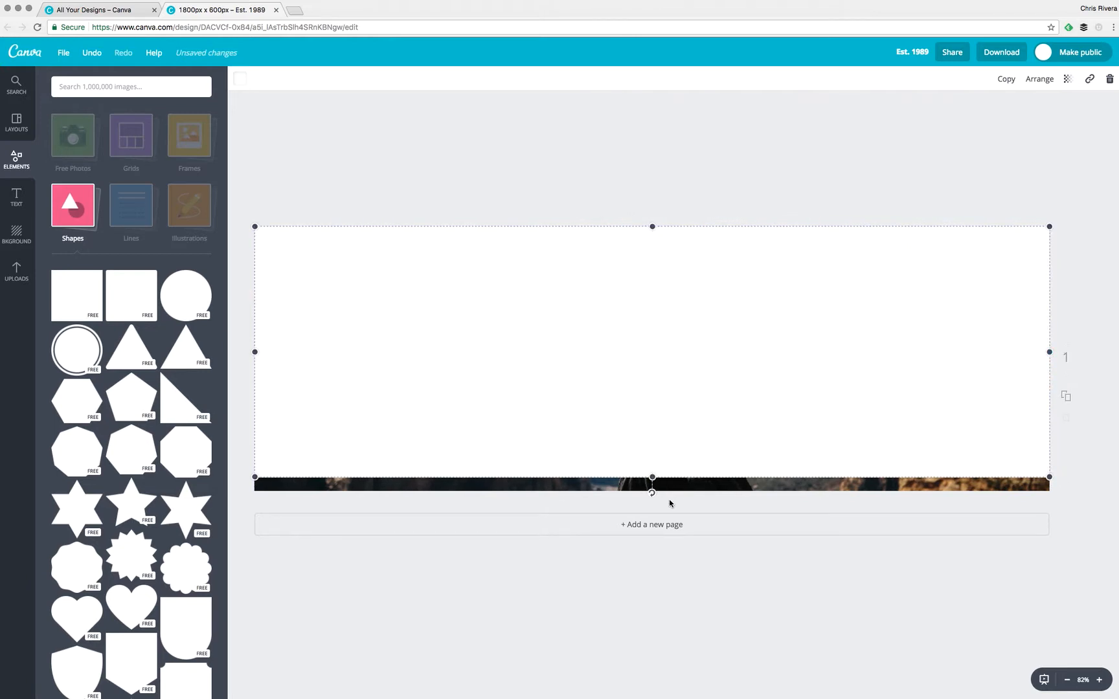
drag(653, 477, 653, 493)
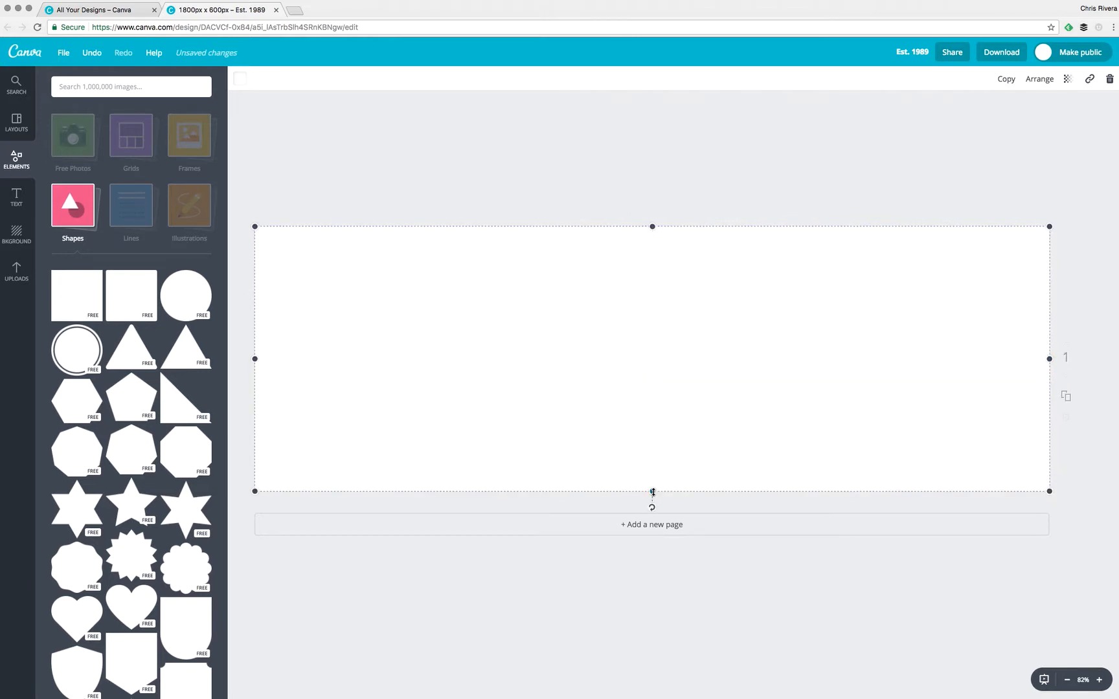
Make the rectangle black and send it behind the text.
click(241, 80)
click(253, 230)
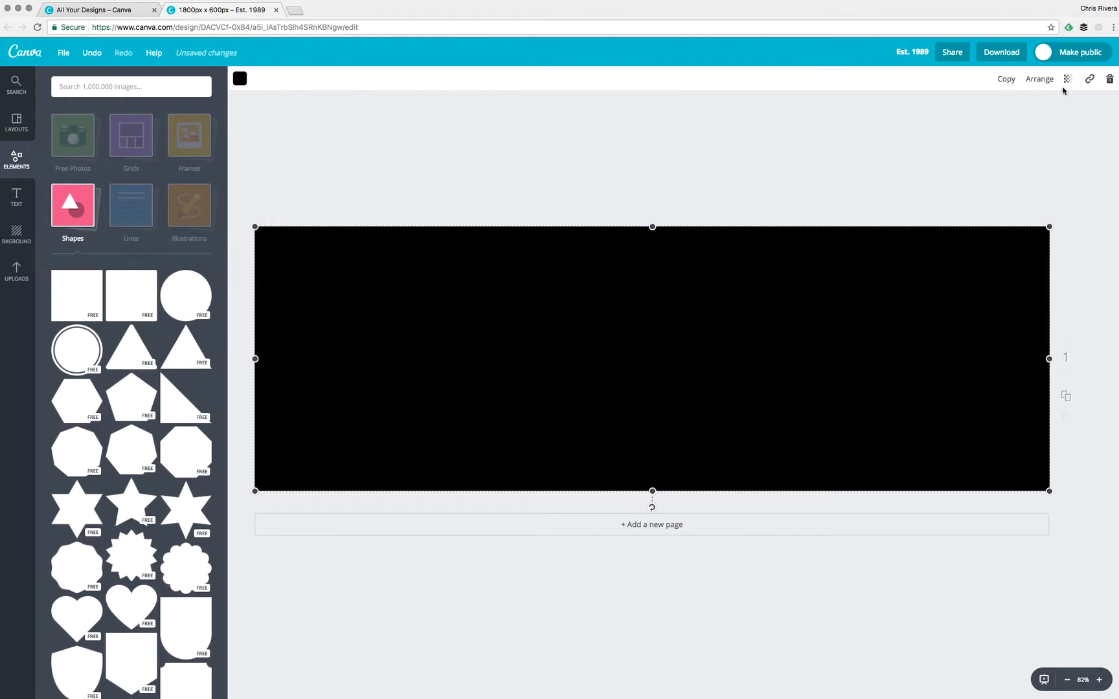
click(1040, 78)
click(1022, 127)
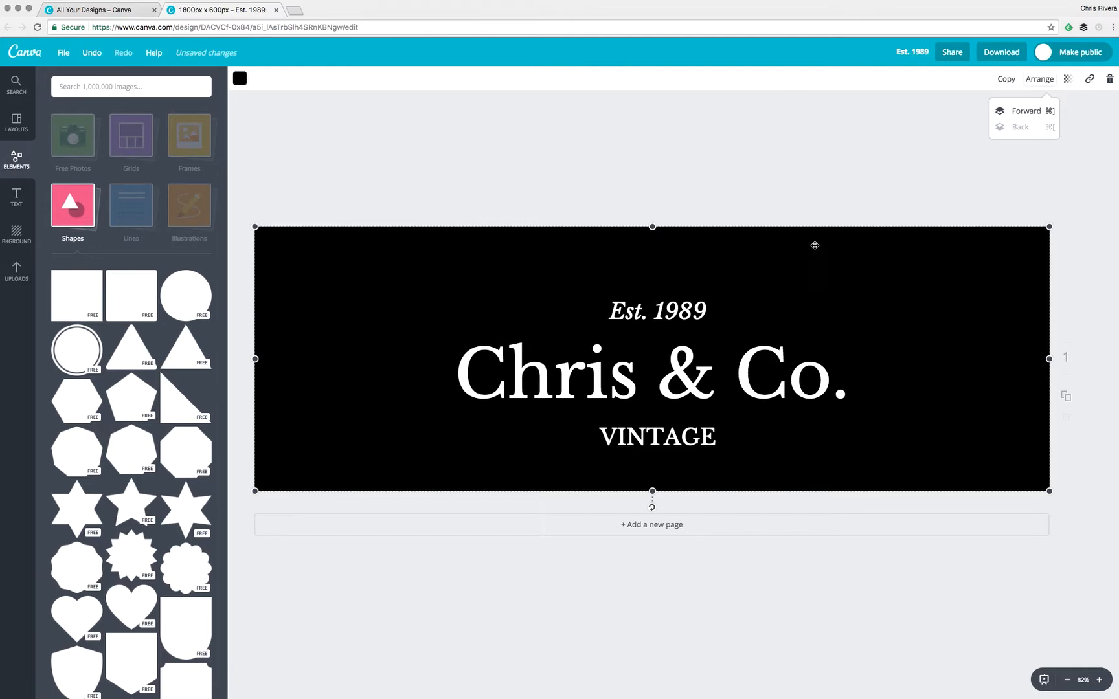
Lower the black overlay's transparency to 18 so the photo shows through.
click(1068, 78)
drag(1016, 110, 1009, 113)
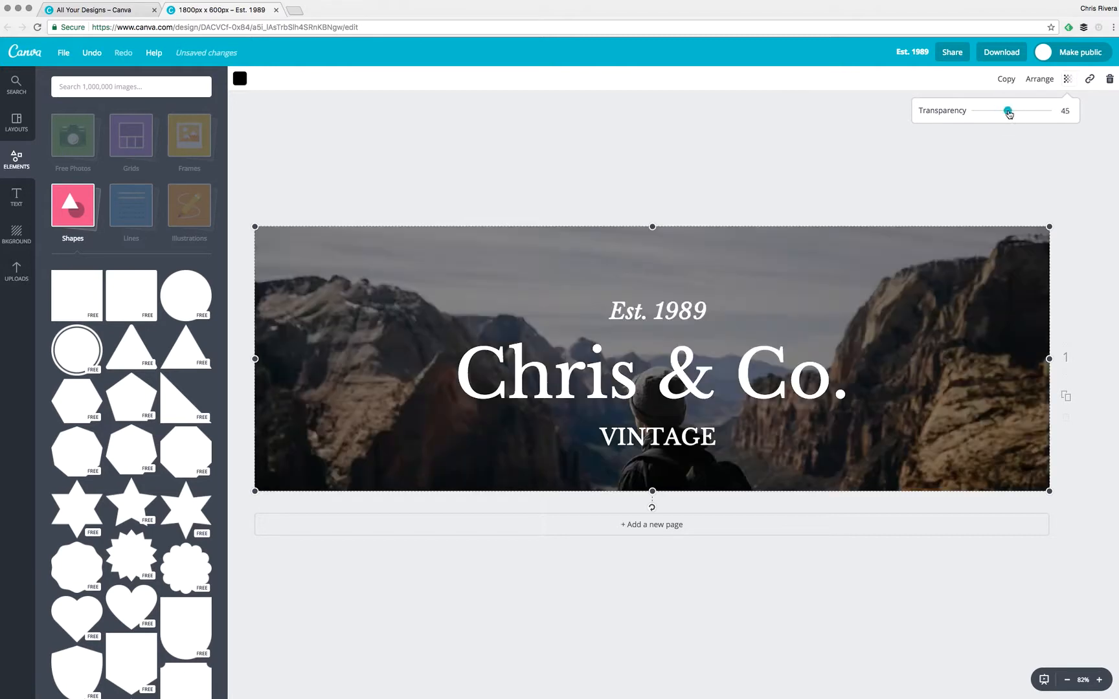
click(995, 112)
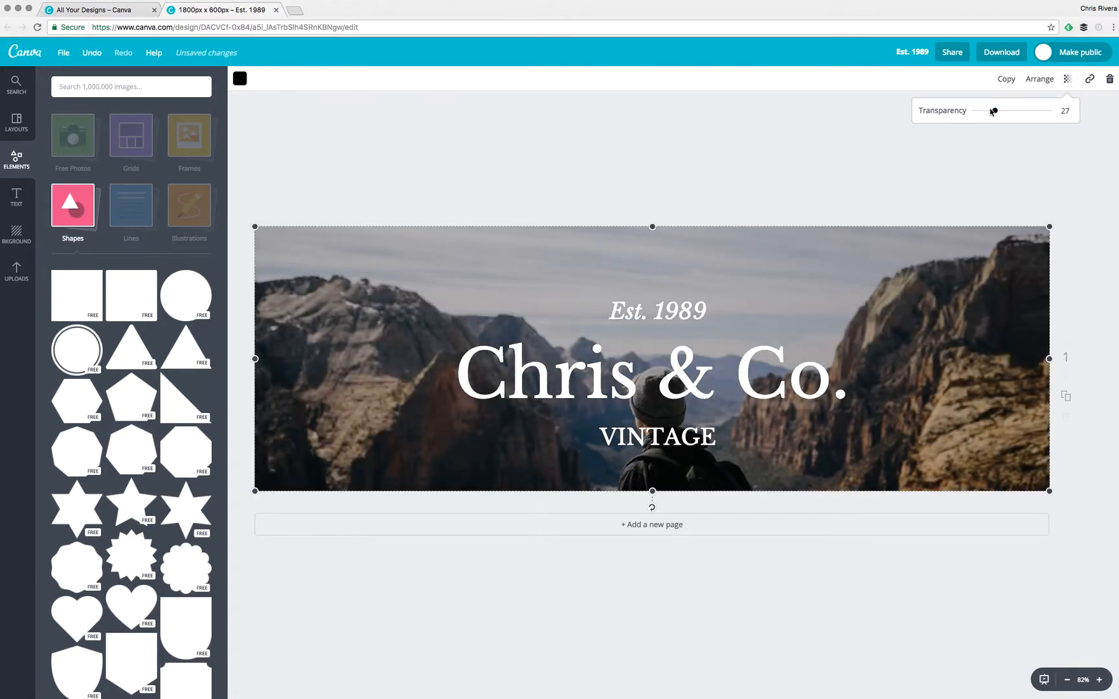
click(989, 111)
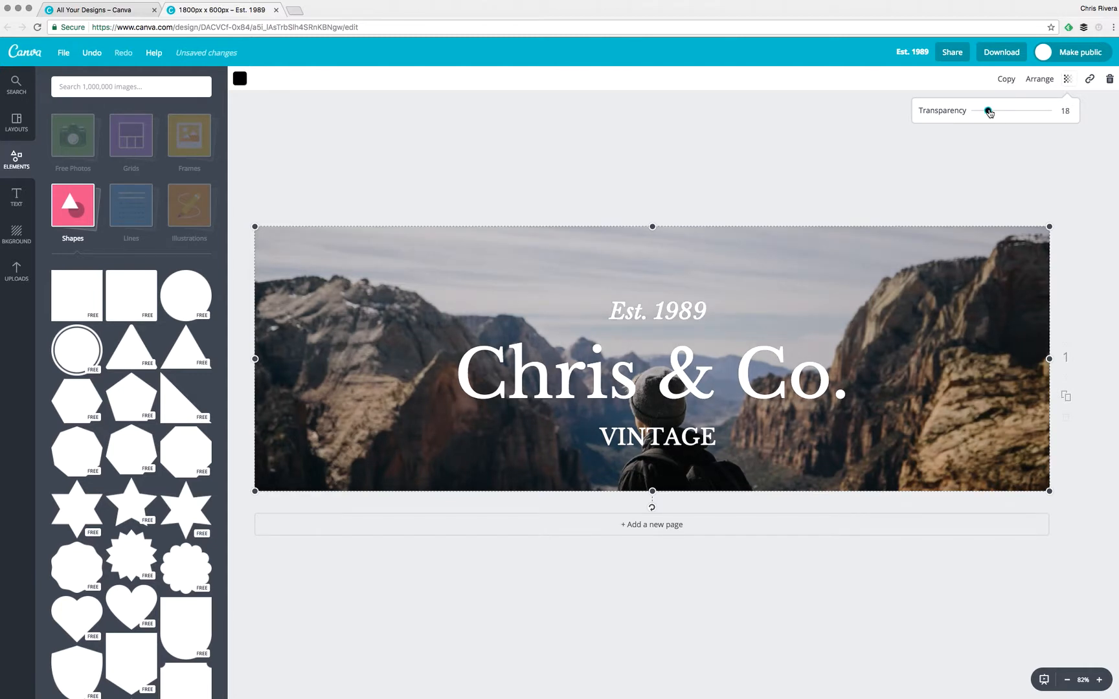
click(804, 112)
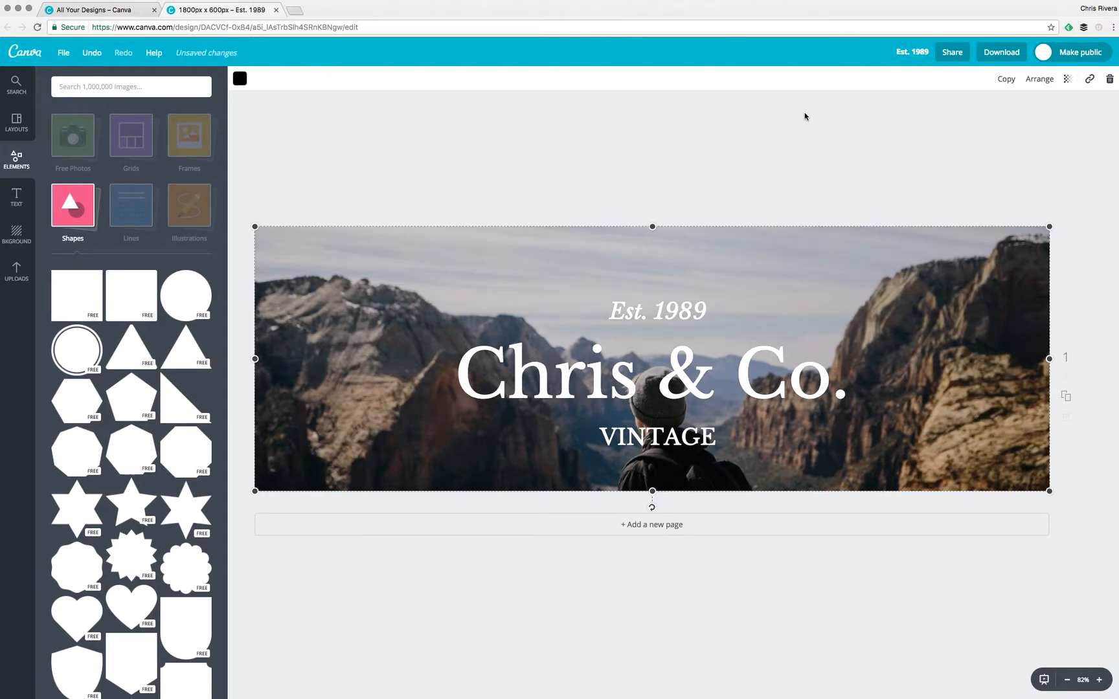
click(807, 142)
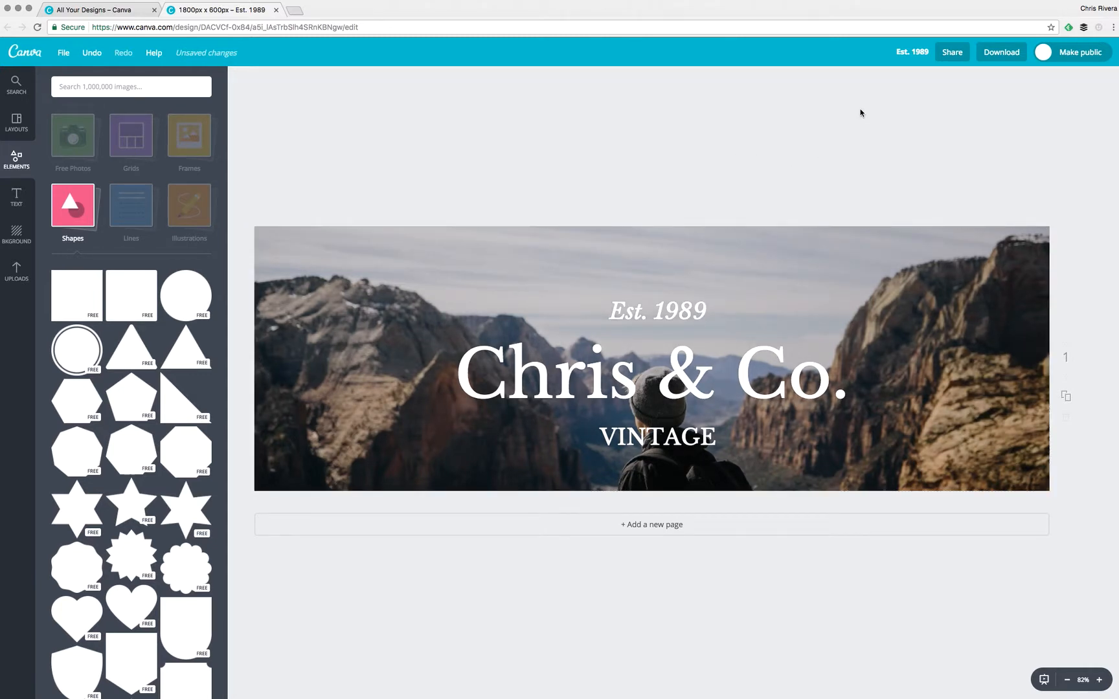
Rename the design to 'Test Image for video'.
click(910, 55)
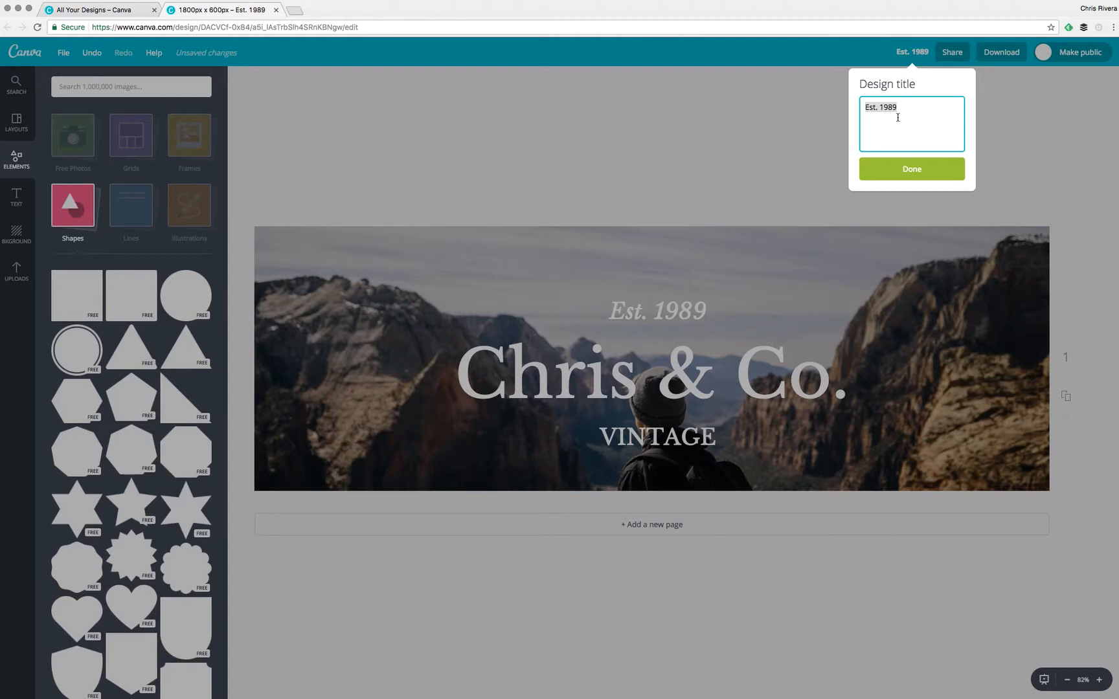
text(Test Image for video)
key(Return)
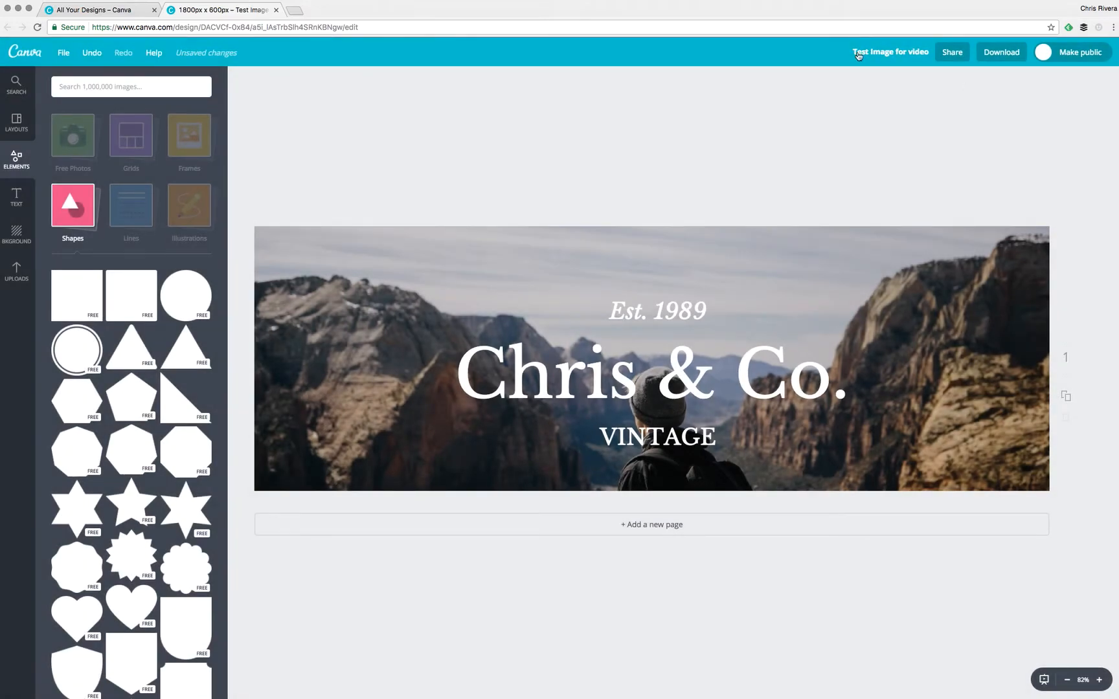
Download the banner as a PNG and save the file.
click(993, 56)
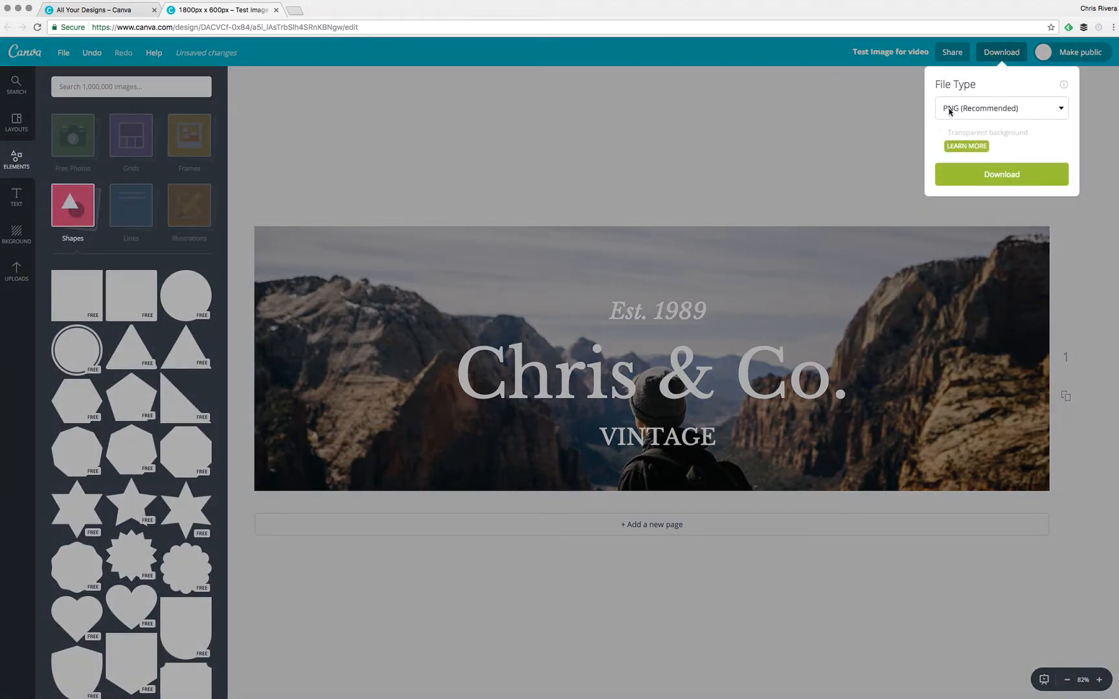
click(1002, 175)
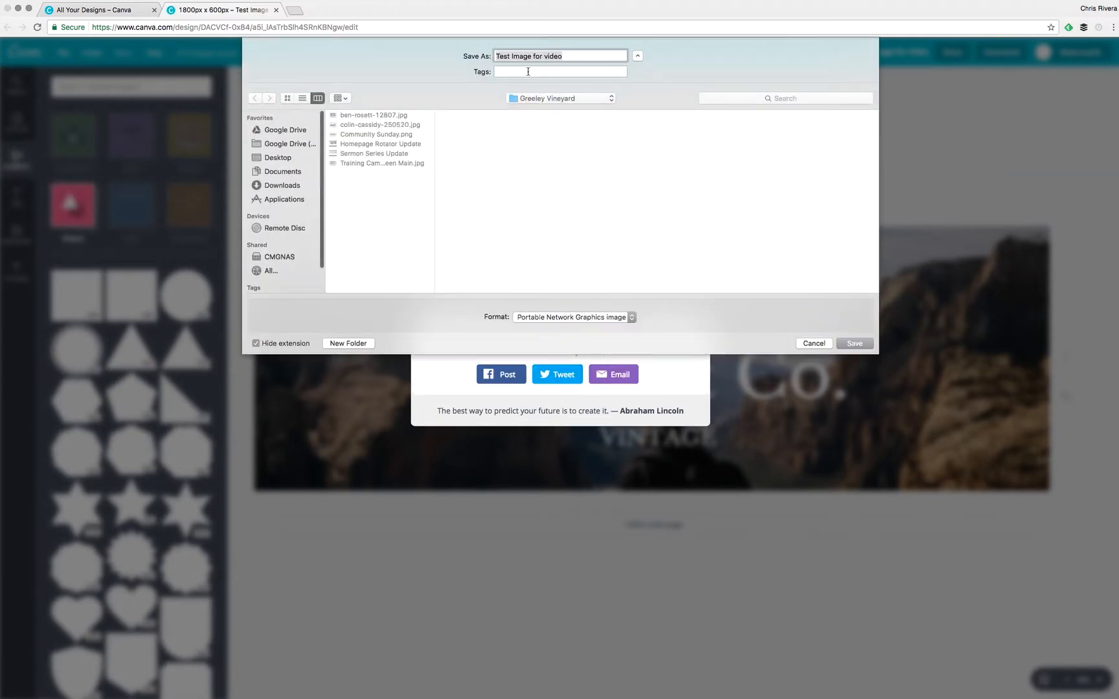
click(861, 342)
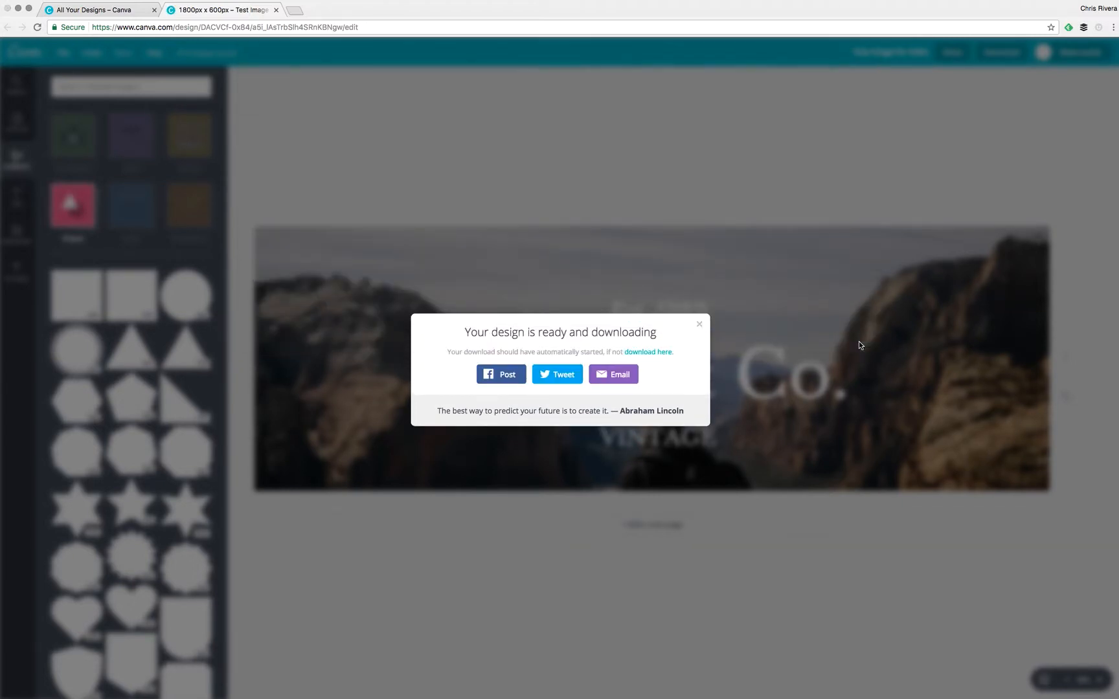
click(110, 698)
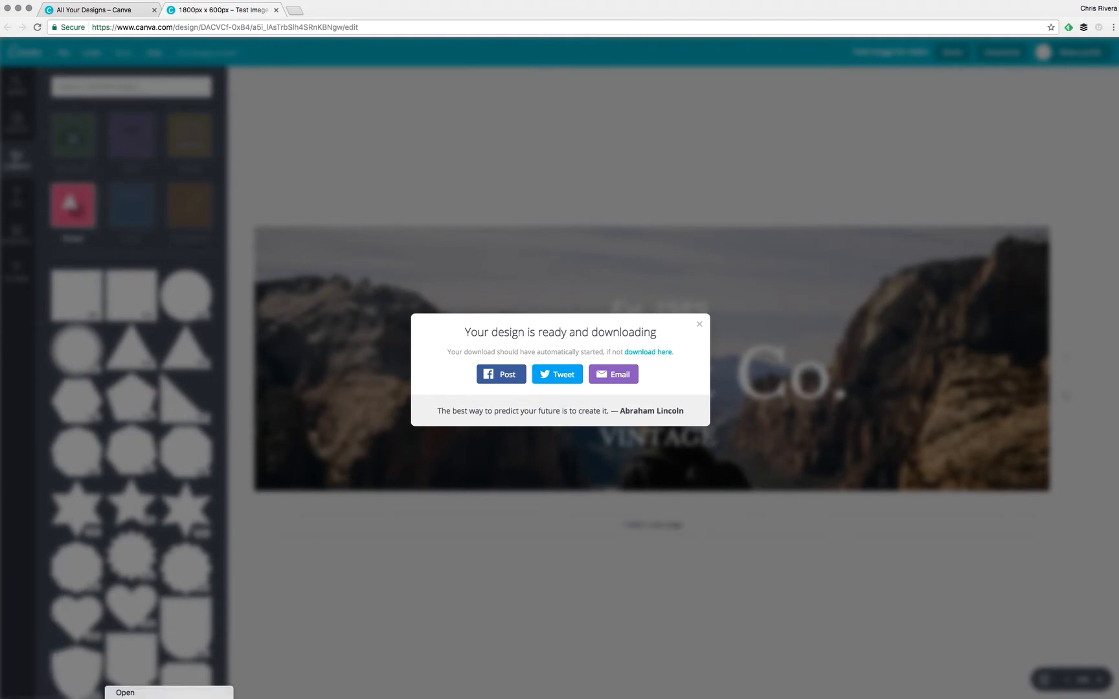
click(142, 698)
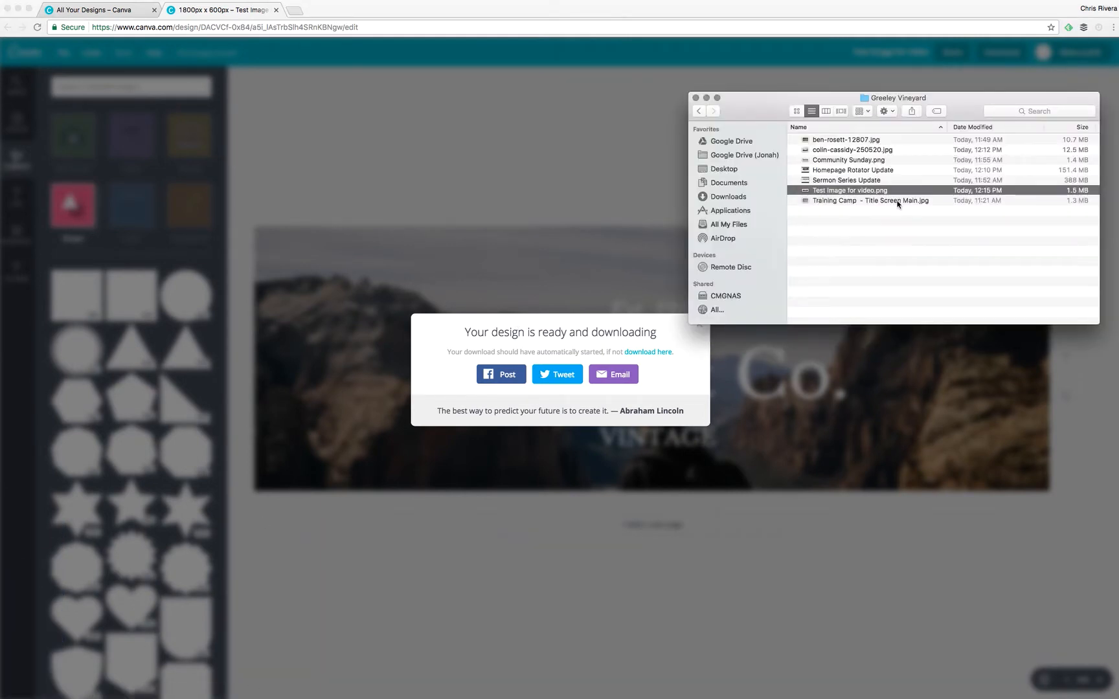
key(space)
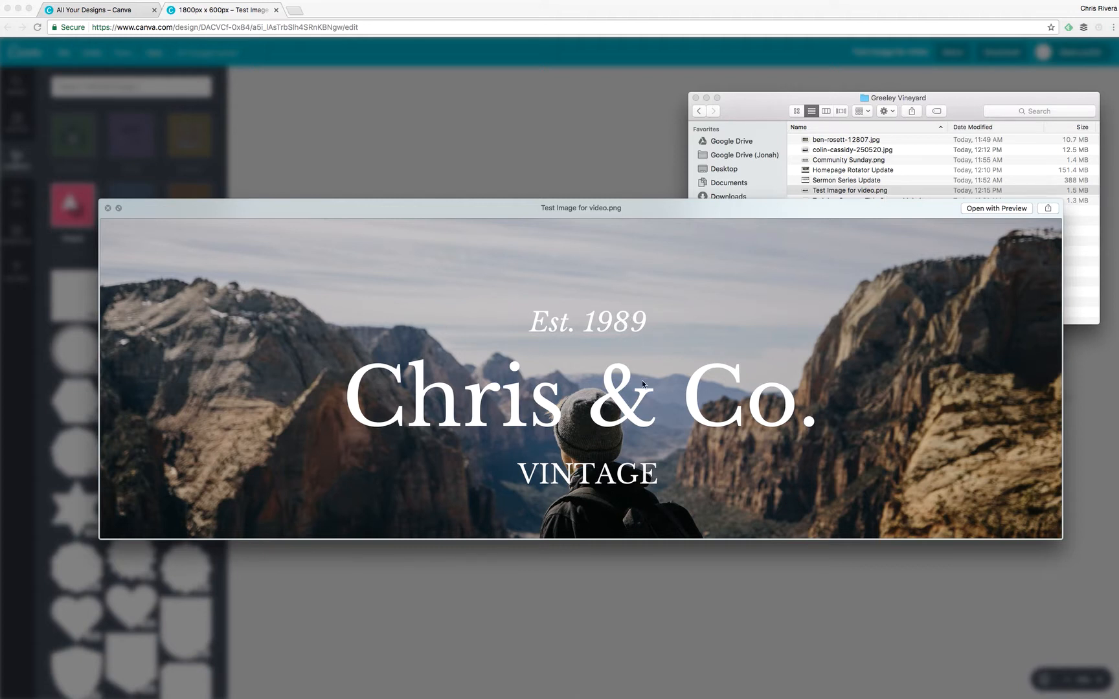
key(space)
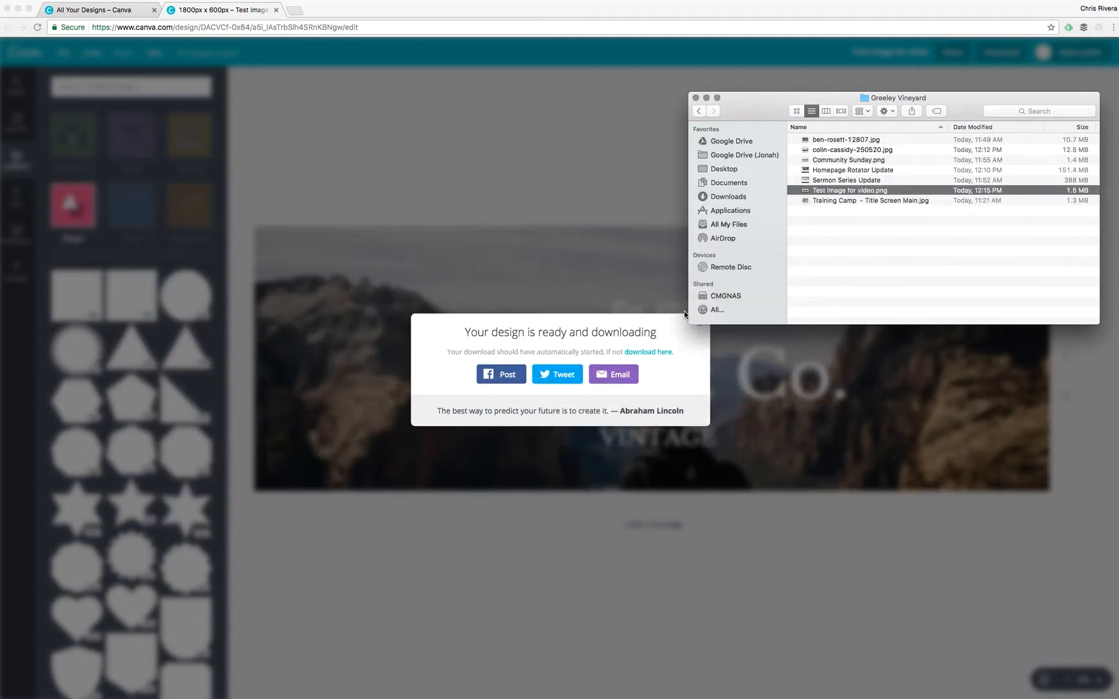
click(697, 98)
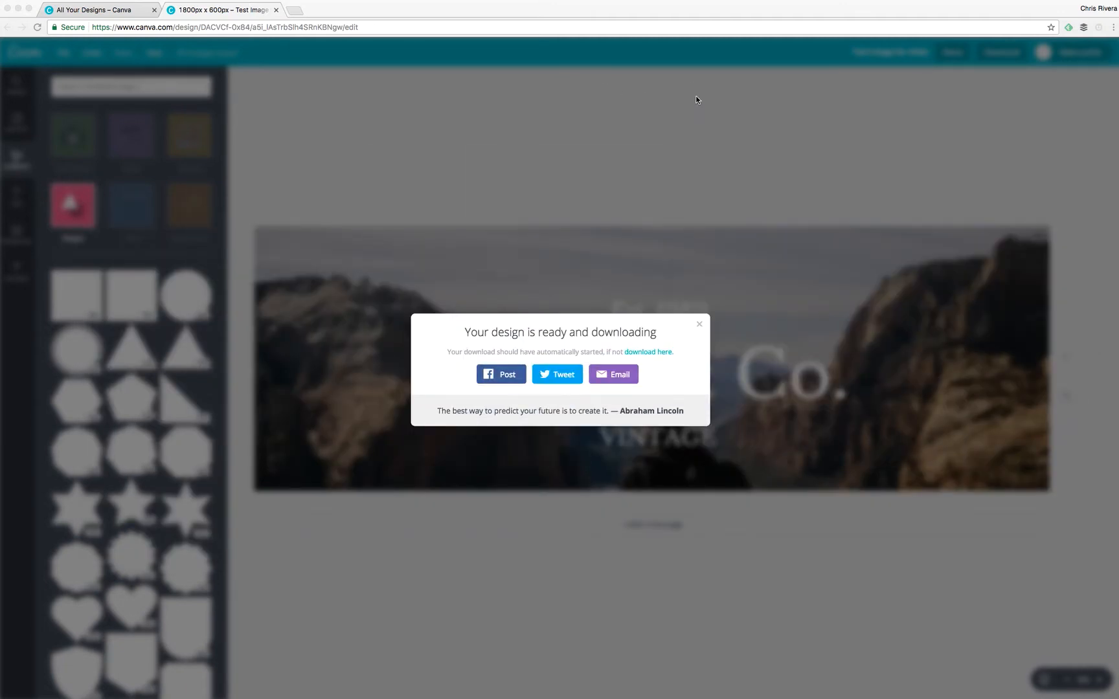
Dismiss the download message, return to Your Designs, and open the Ownership Mindset design.
click(700, 324)
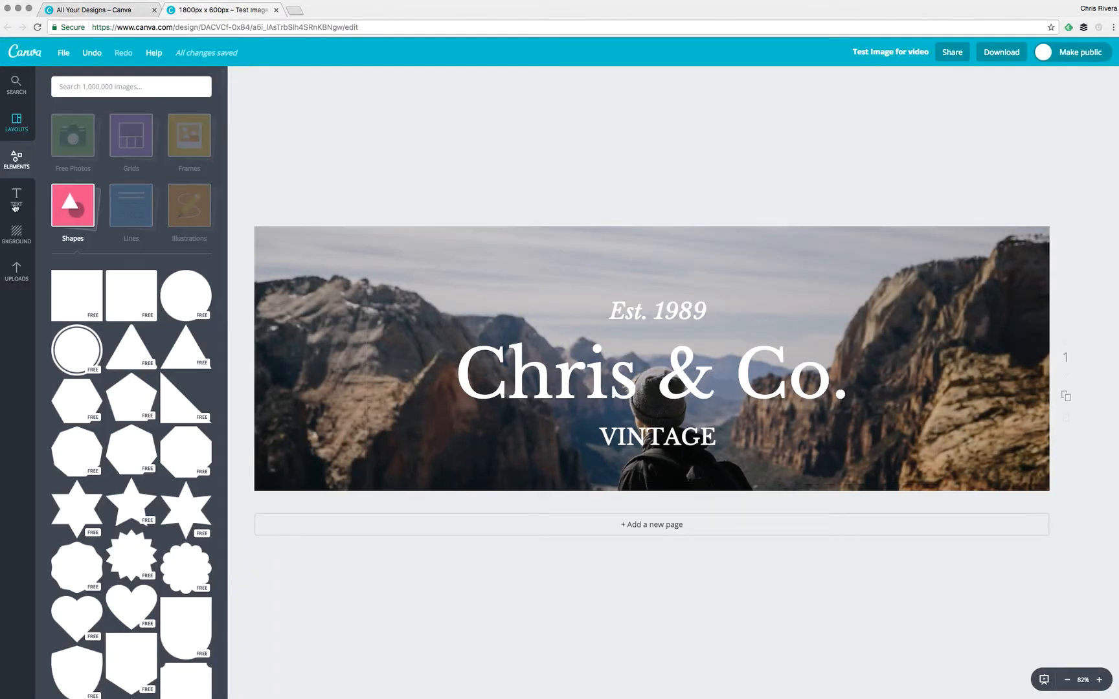
click(63, 53)
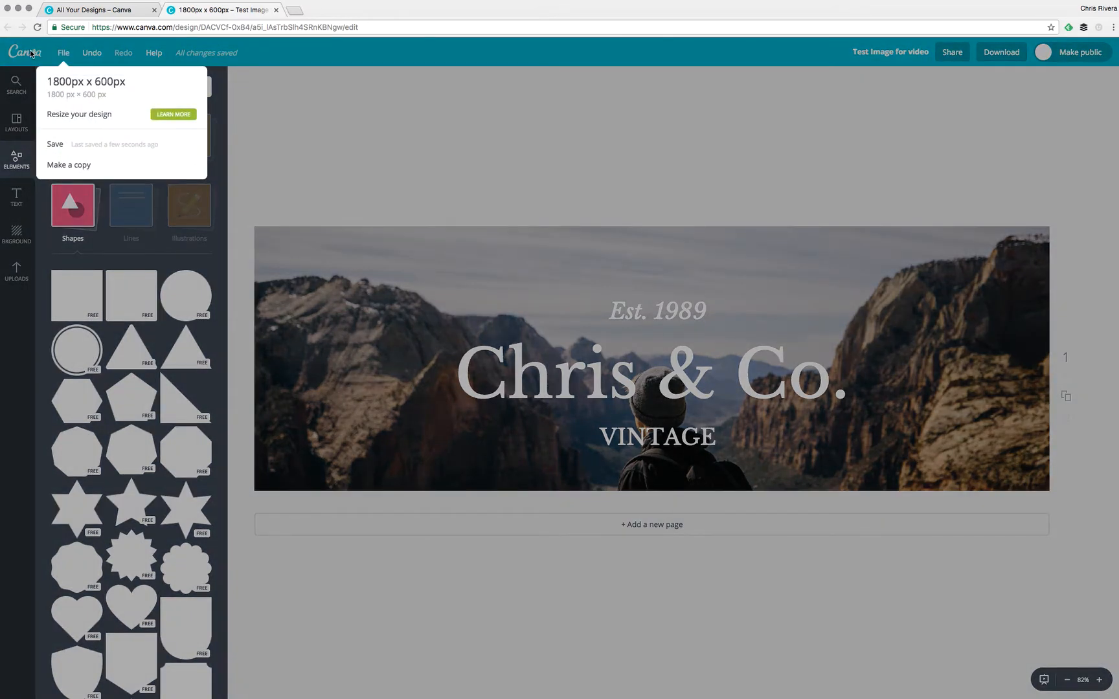
click(30, 53)
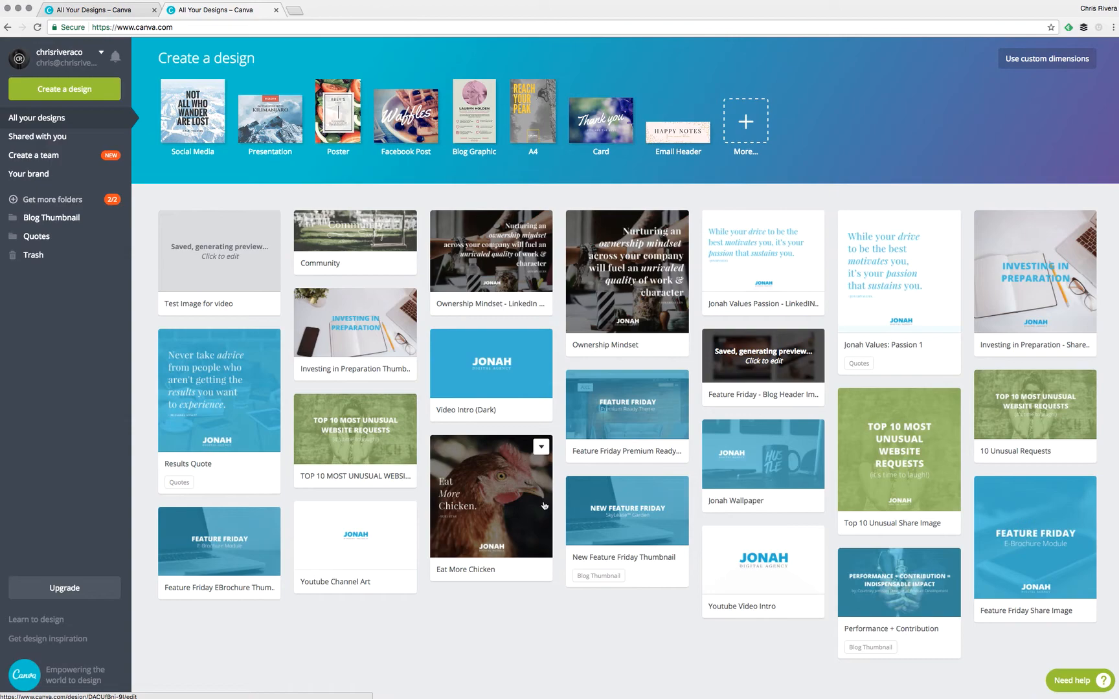
click(641, 299)
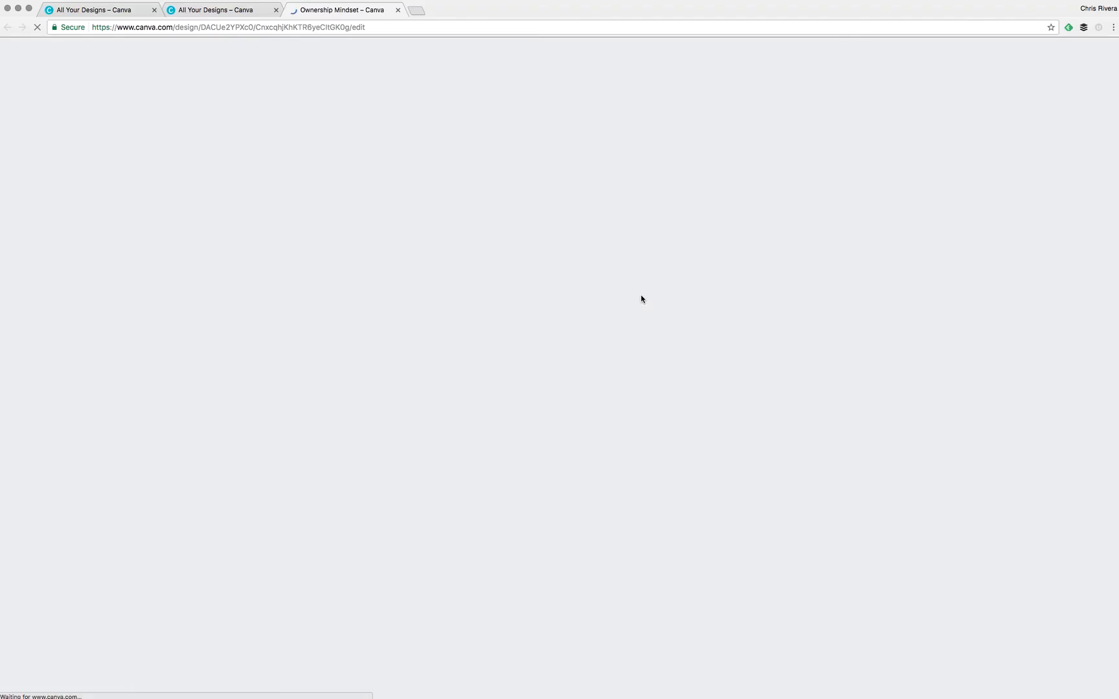